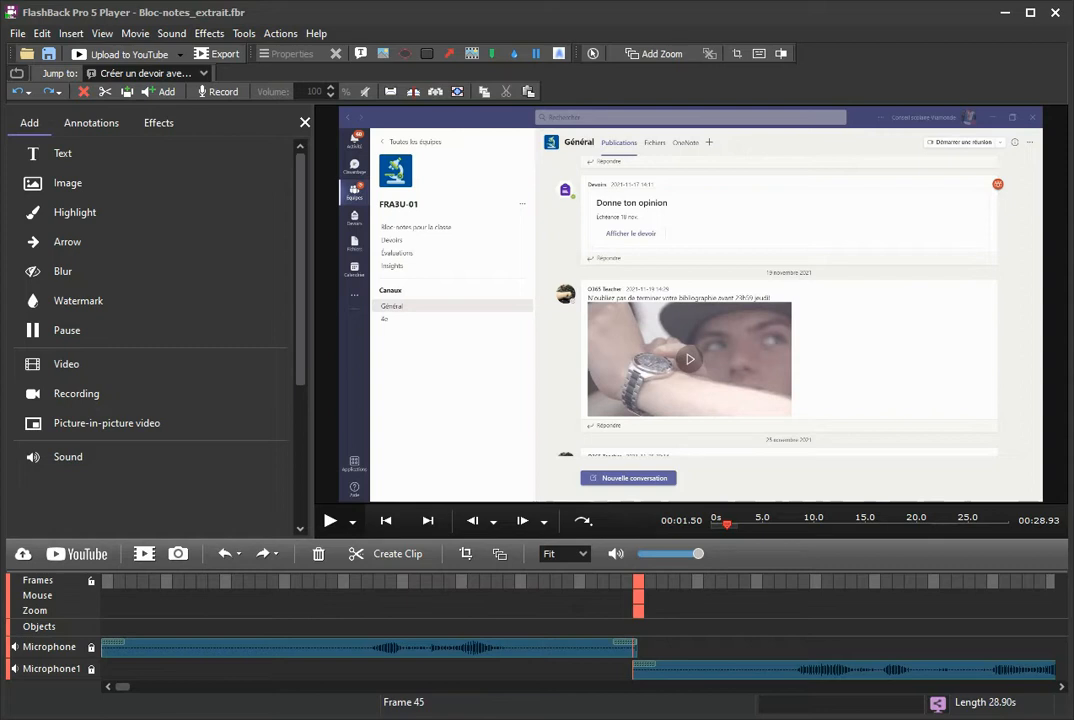
# Insert frames at frame 45, shifting all sound in the track
pyautogui.hotkey('ctrl', 'f')
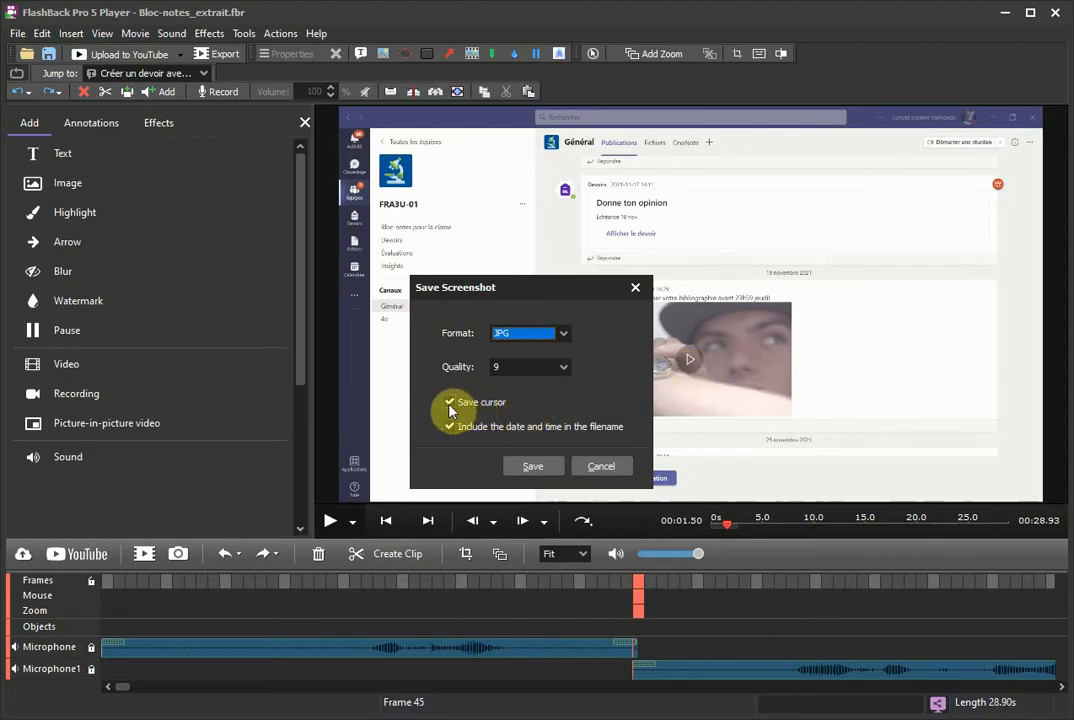
pyautogui.click(601, 466)
pyautogui.hotkey('ctrl', 'i')
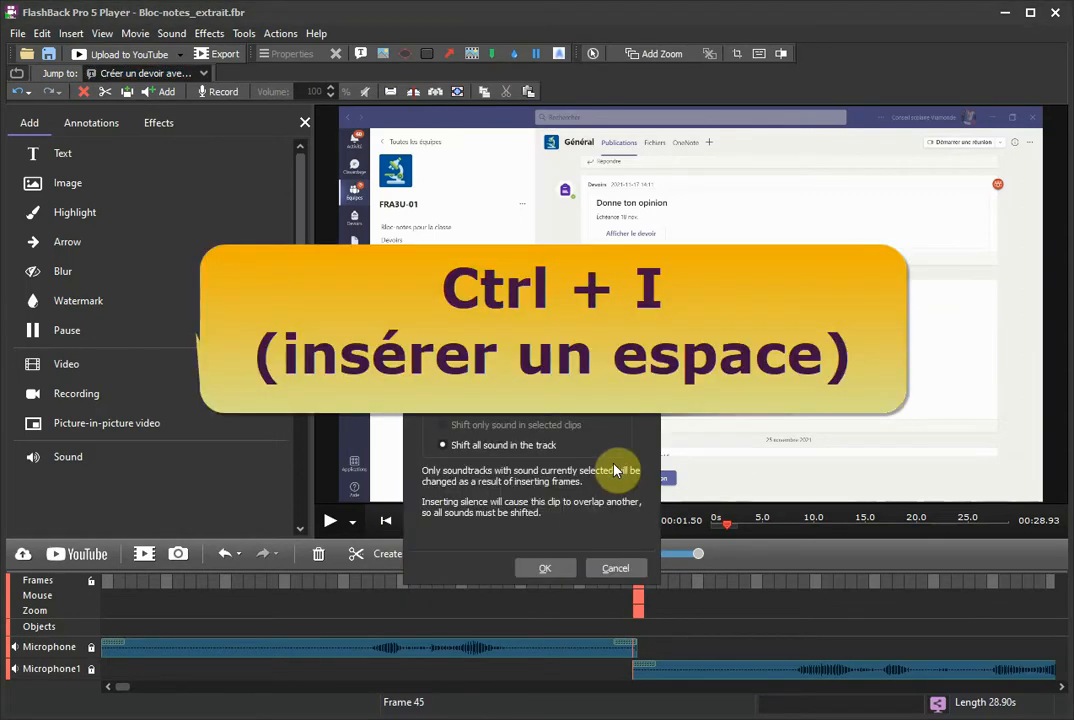
pyautogui.press('Return')
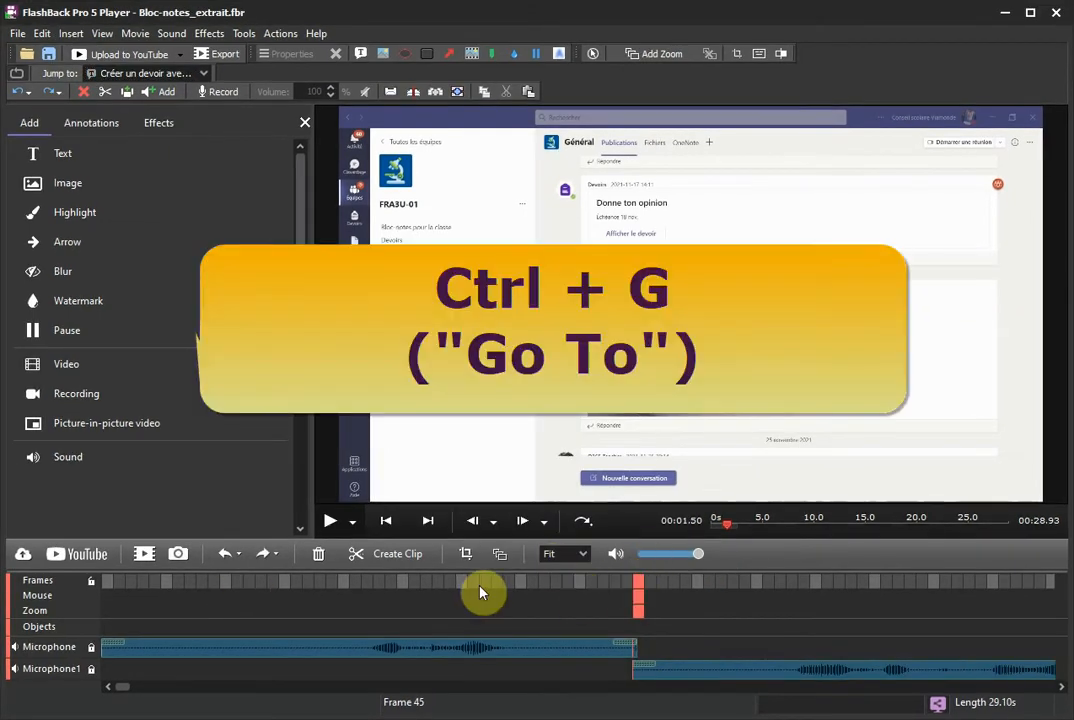
# Go to the 12-second mark of the movie
pyautogui.hotkey('ctrl', 'g')
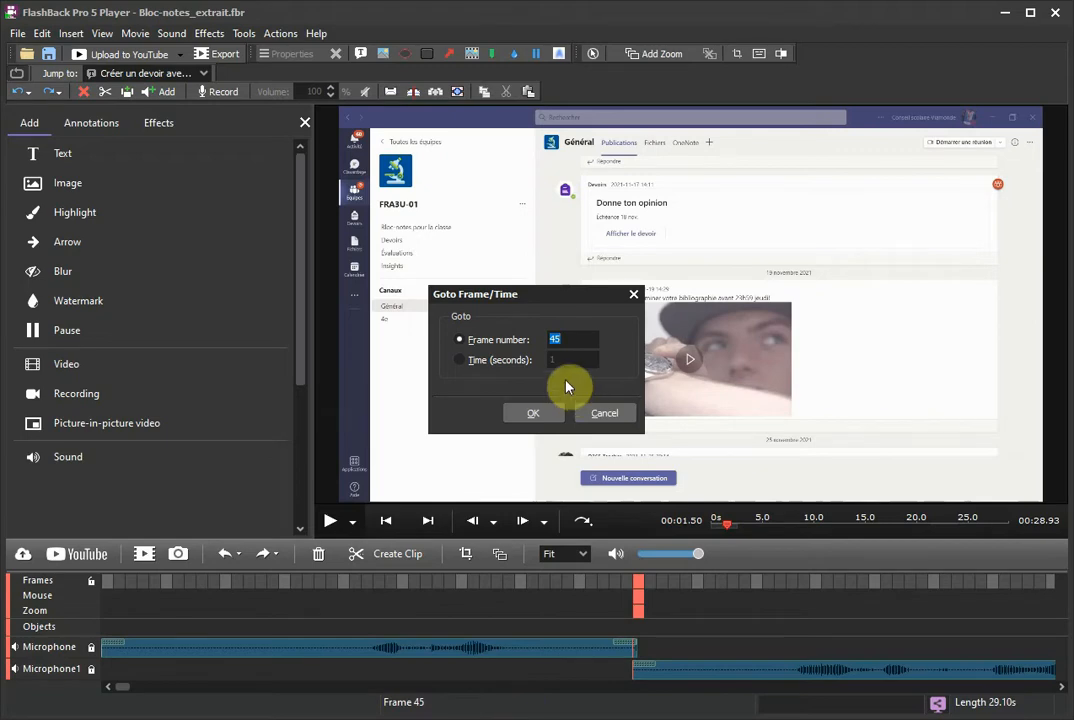
pyautogui.click(460, 360)
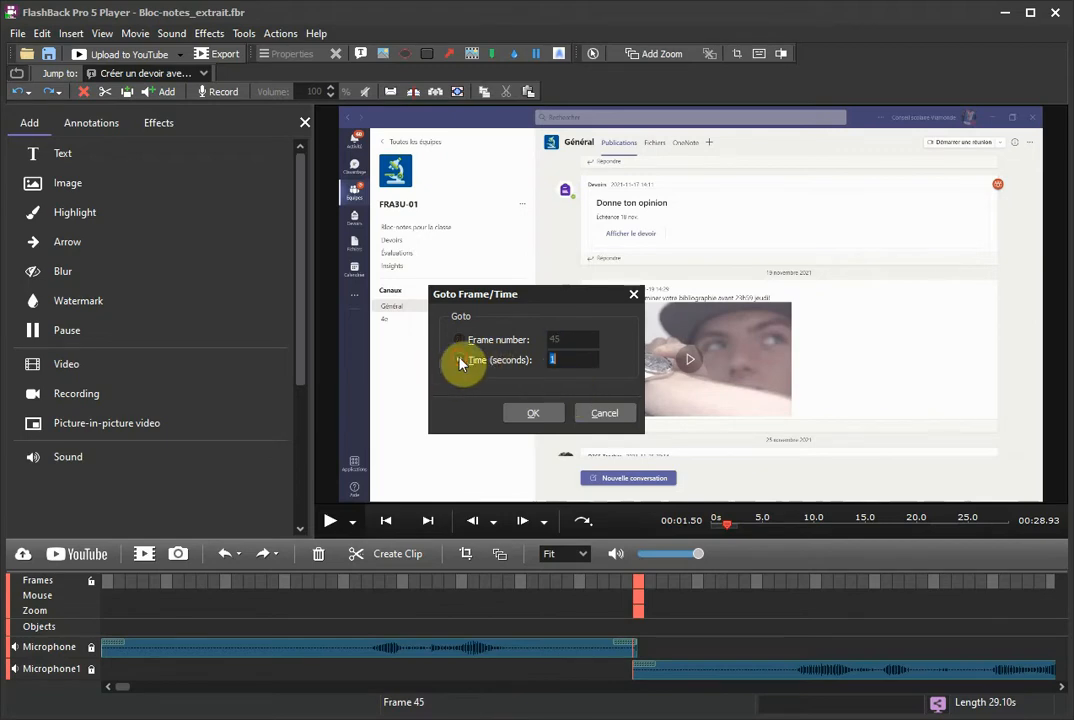
pyautogui.write('12')
pyautogui.press('Return')
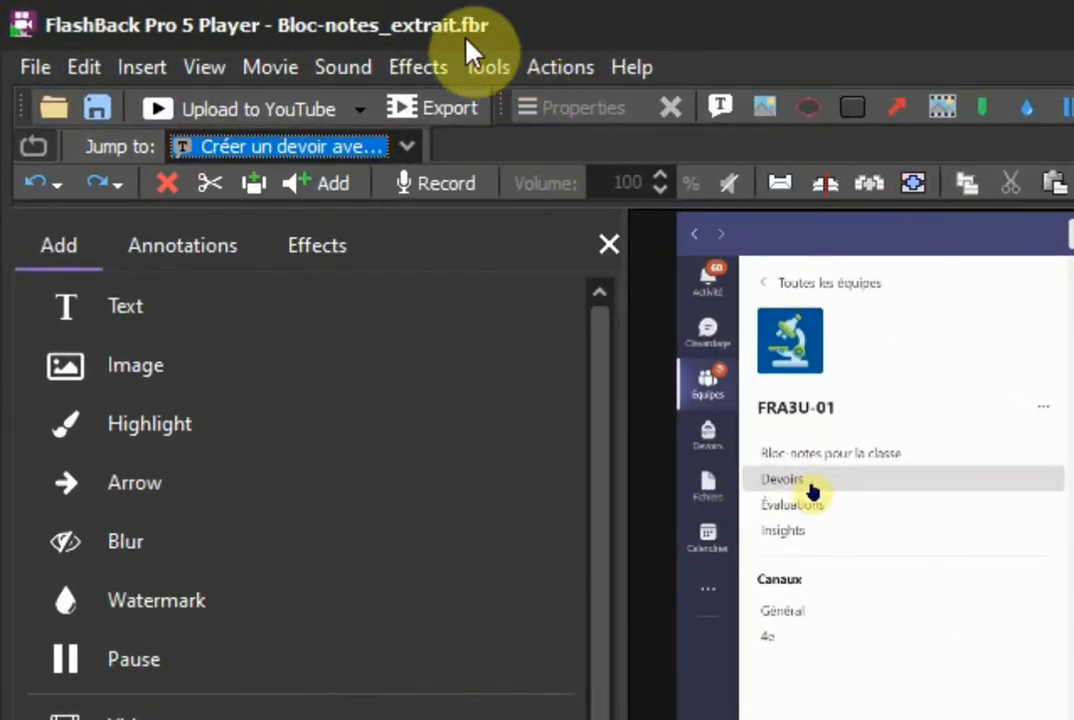
pyautogui.click(143, 67)
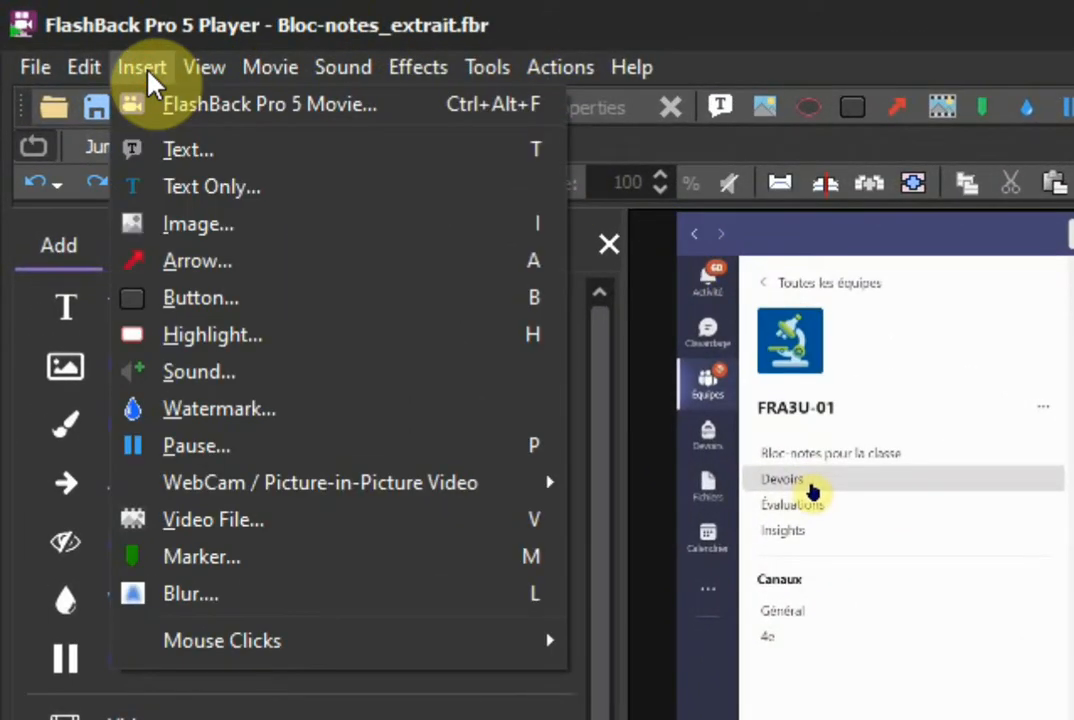
pyautogui.click(231, 590)
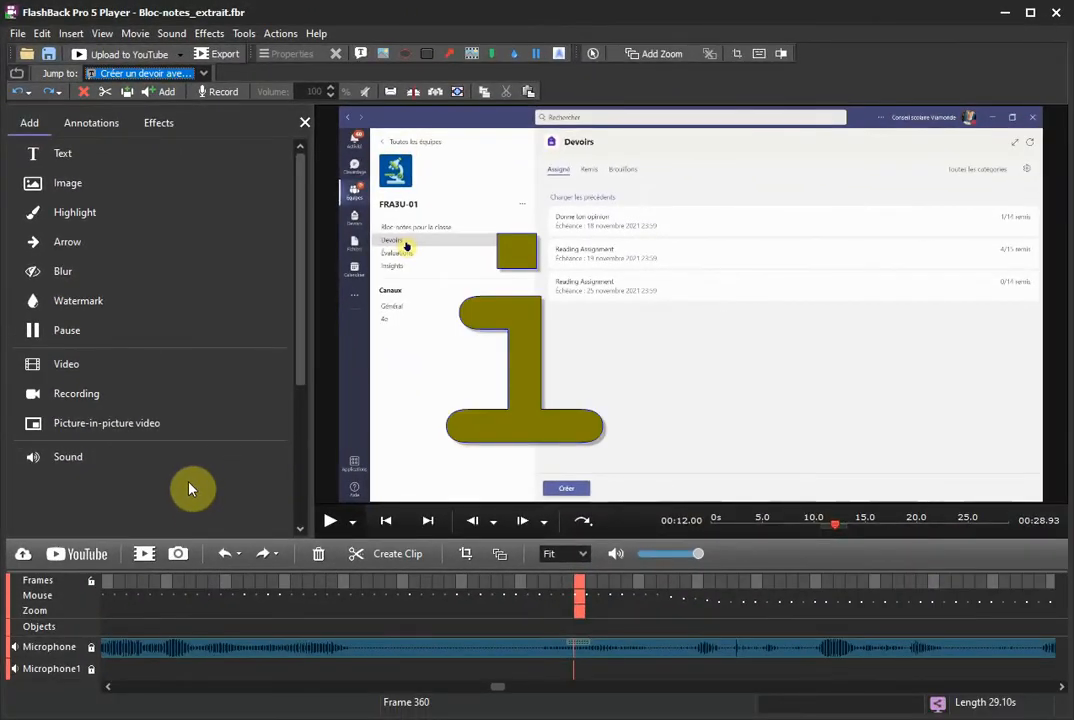
pyautogui.press('i')
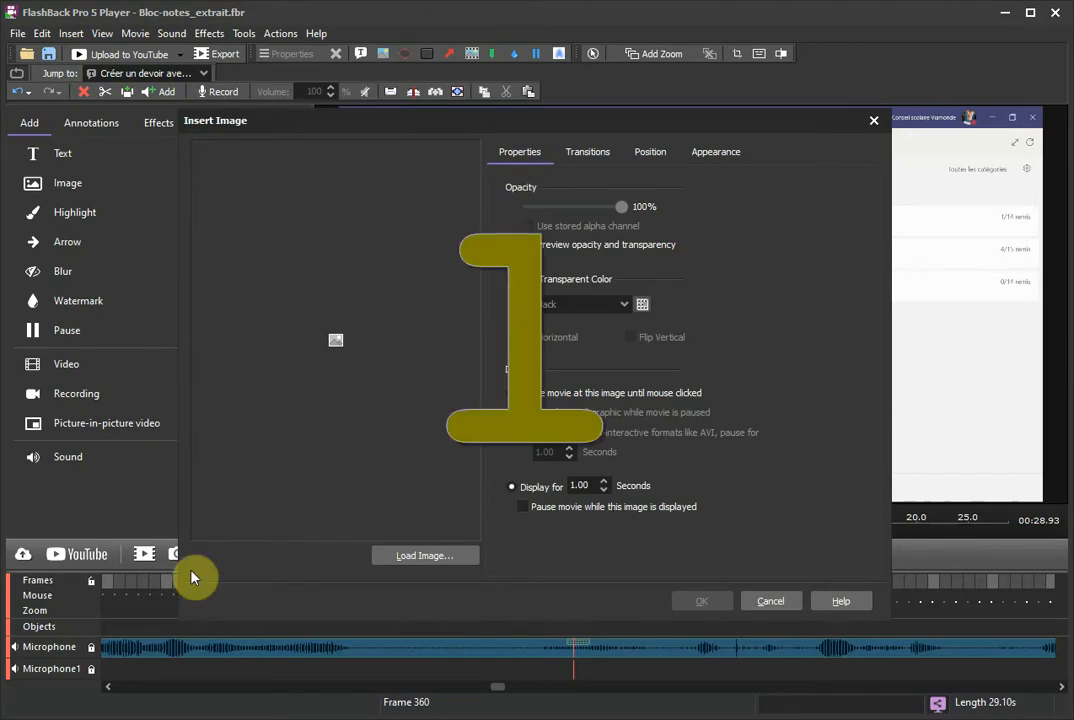
pyautogui.click(455, 559)
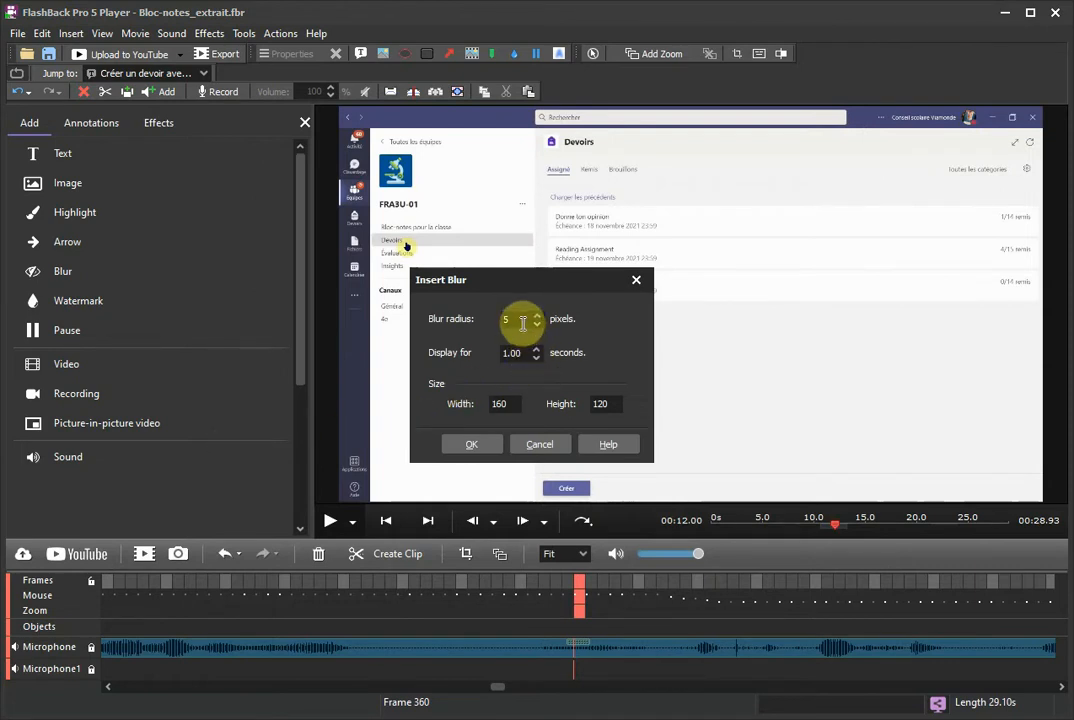
# Try a 5-pixel-radius, one-second blur stretched taller over the assignment titles, and delete it
pyautogui.click(460, 450)
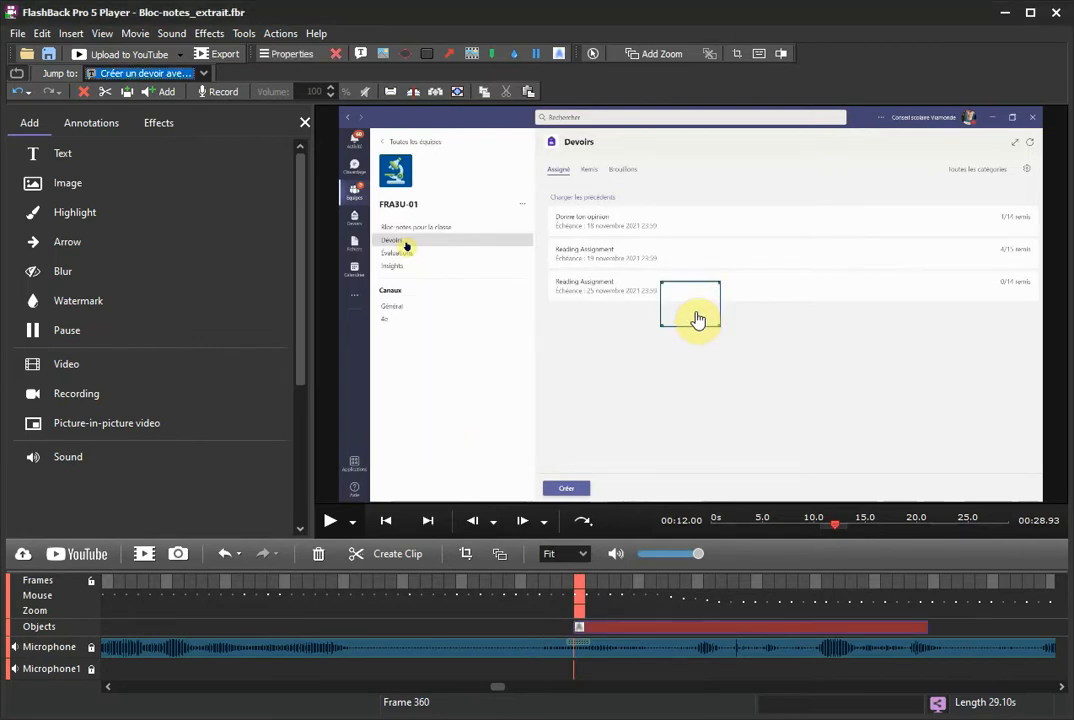
pyautogui.moveTo(696, 326); pyautogui.dragTo(696, 396)
pyautogui.moveTo(696, 383); pyautogui.dragTo(592, 312)
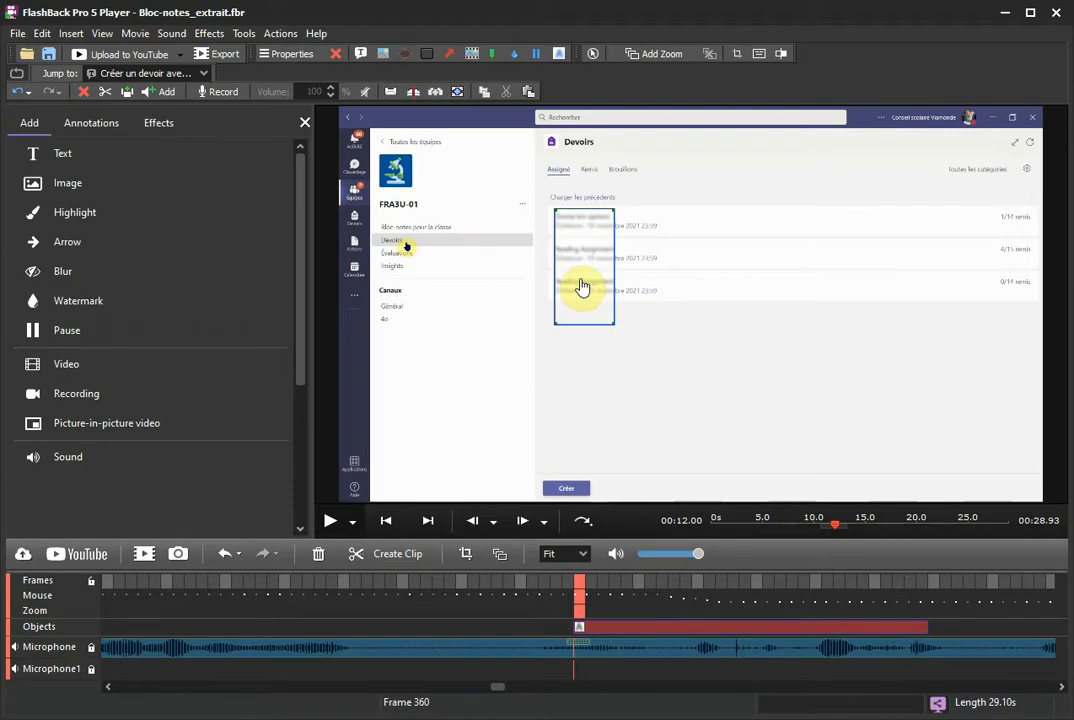
pyautogui.press('Delete')
pyautogui.press('v')
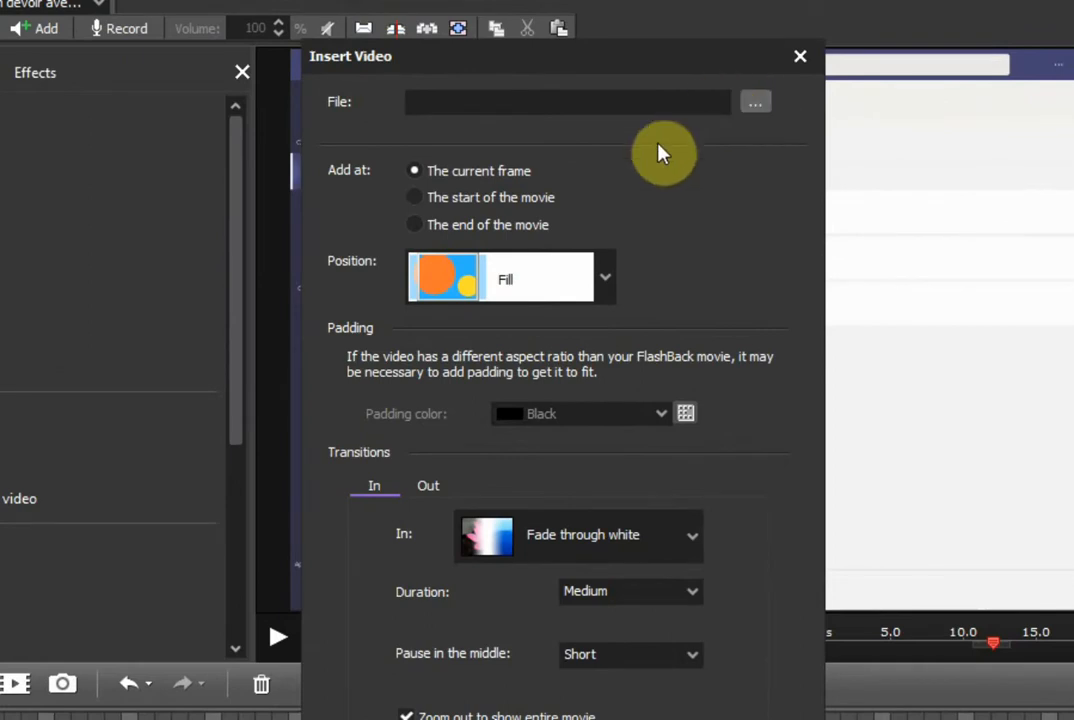
pyautogui.click(566, 286)
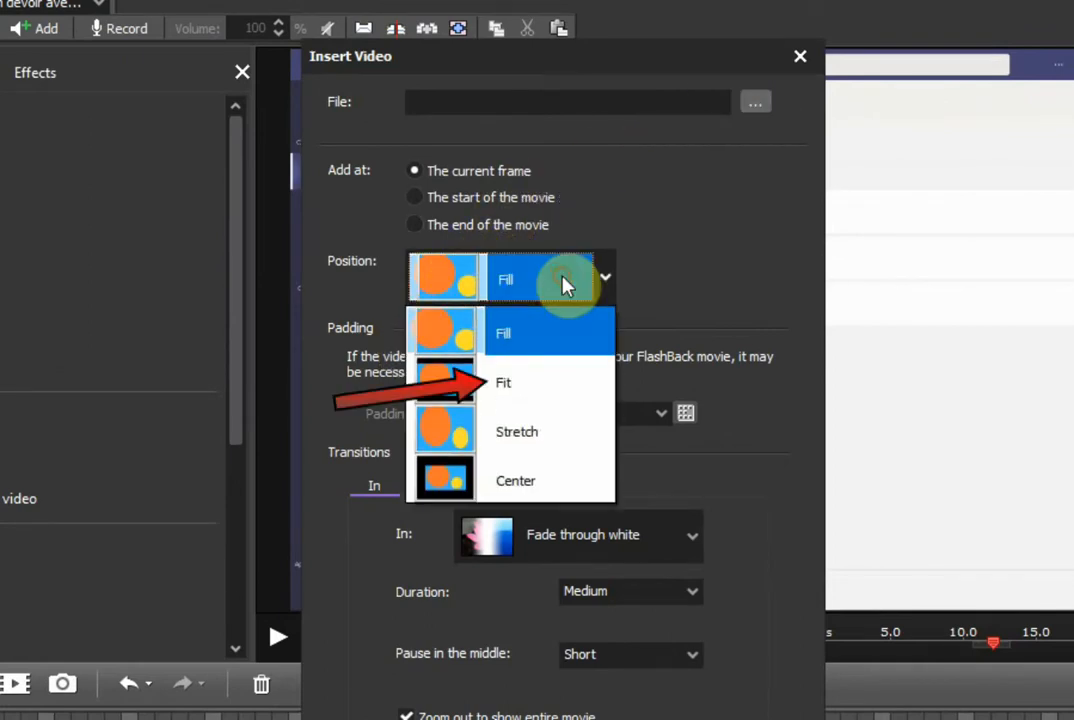
pyautogui.click(523, 398)
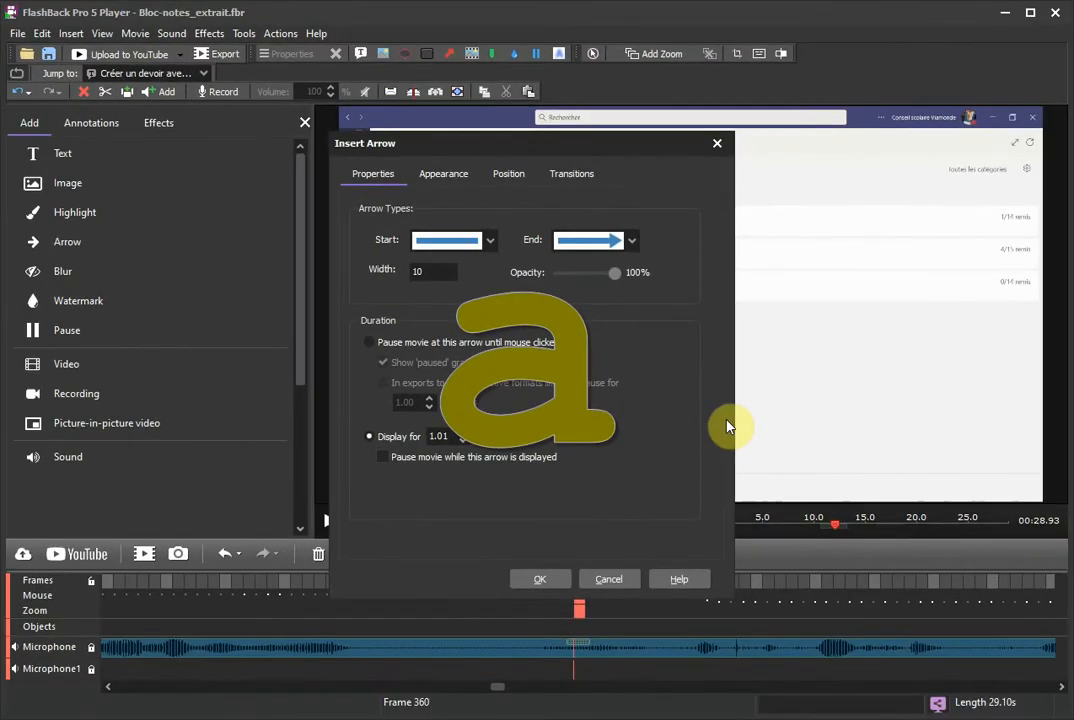
# Insert an arrow of width 10 displayed for 1.01 seconds and extend its tip slightly downward
pyautogui.click(541, 580)
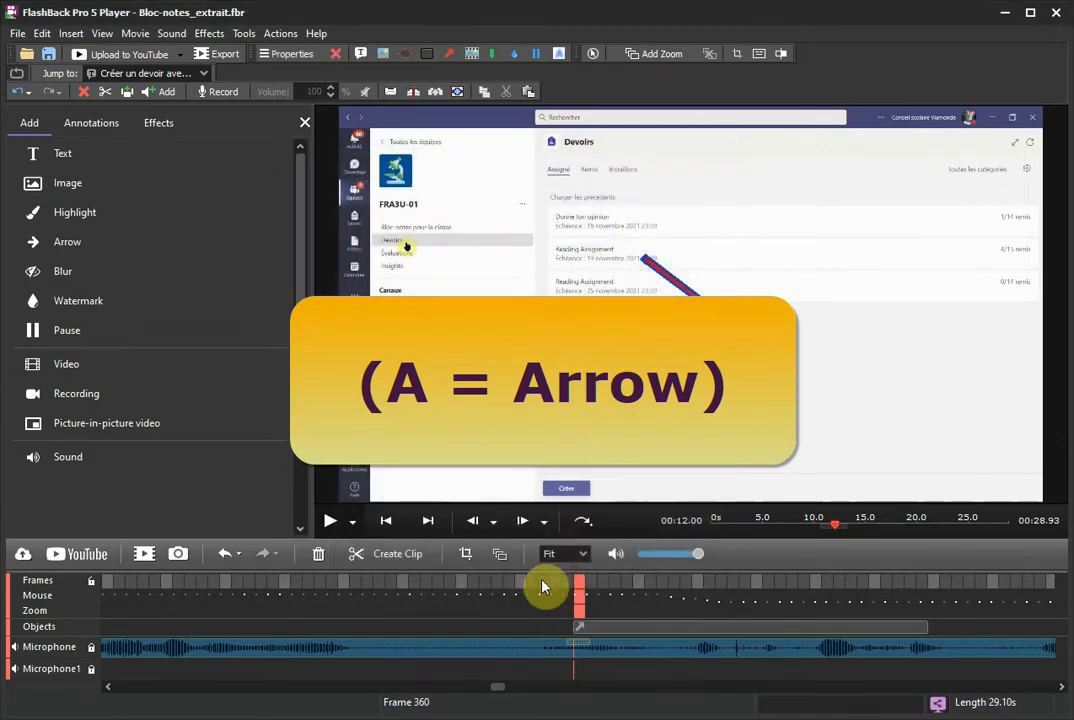
pyautogui.moveTo(737, 338)
pyautogui.mouseDown()
pyautogui.moveTo(752, 302)
pyautogui.moveTo(720, 200)
pyautogui.moveTo(670, 260)
pyautogui.moveTo(765, 309)
pyautogui.moveTo(745, 360)
pyautogui.mouseUp()
# Review the arrow's properties and appearance settings
pyautogui.rightClick(690, 306)
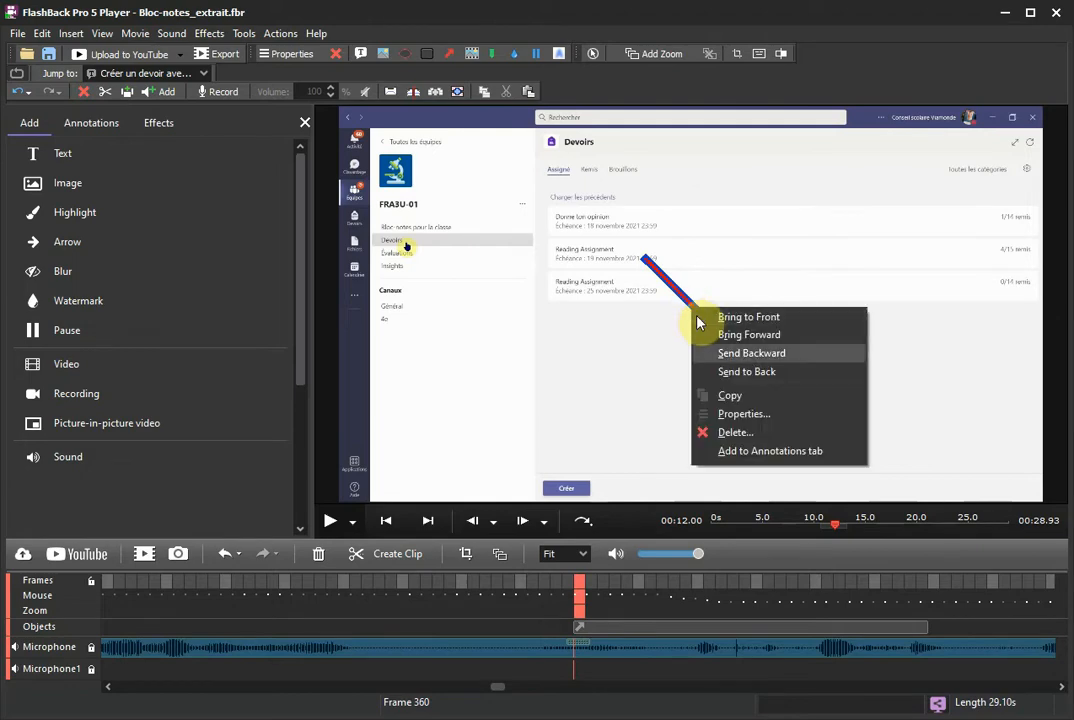
pyautogui.click(744, 413)
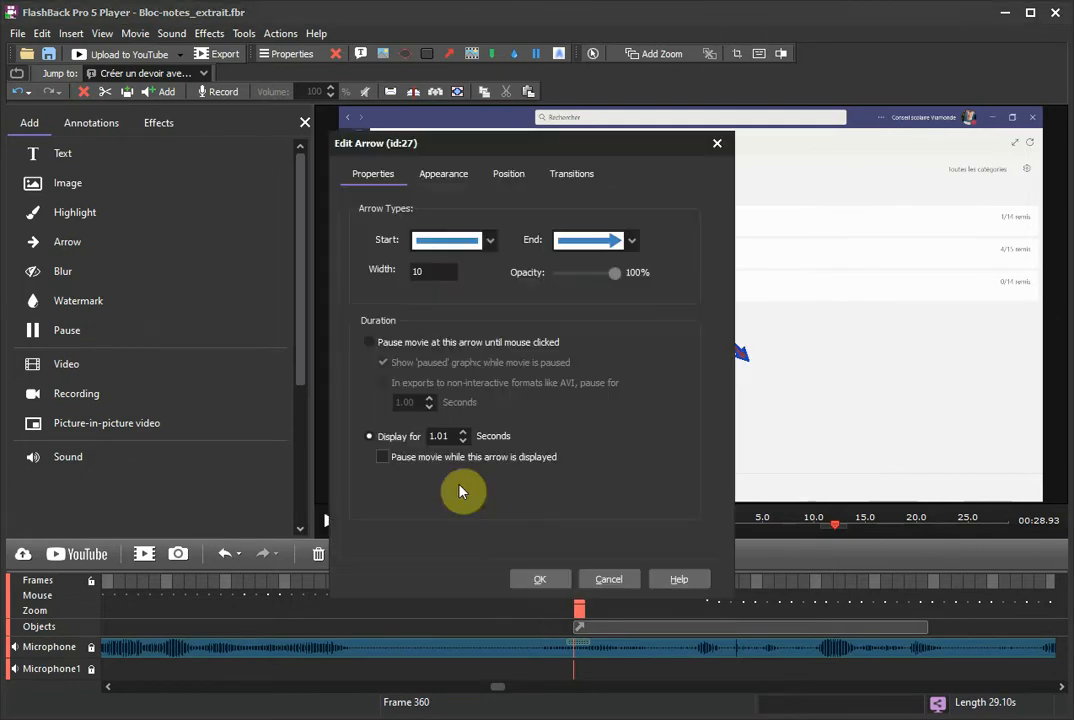
pyautogui.click(446, 176)
pyautogui.click(530, 580)
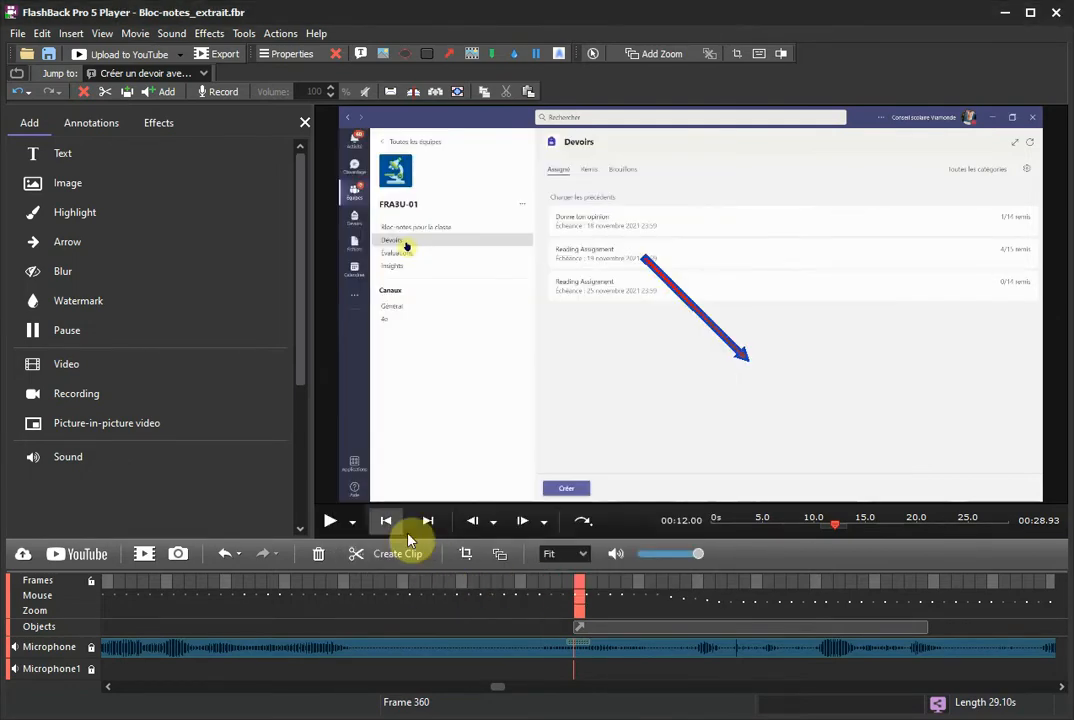
# Play the movie briefly from the 12-second mark and pause it
pyautogui.press('space')
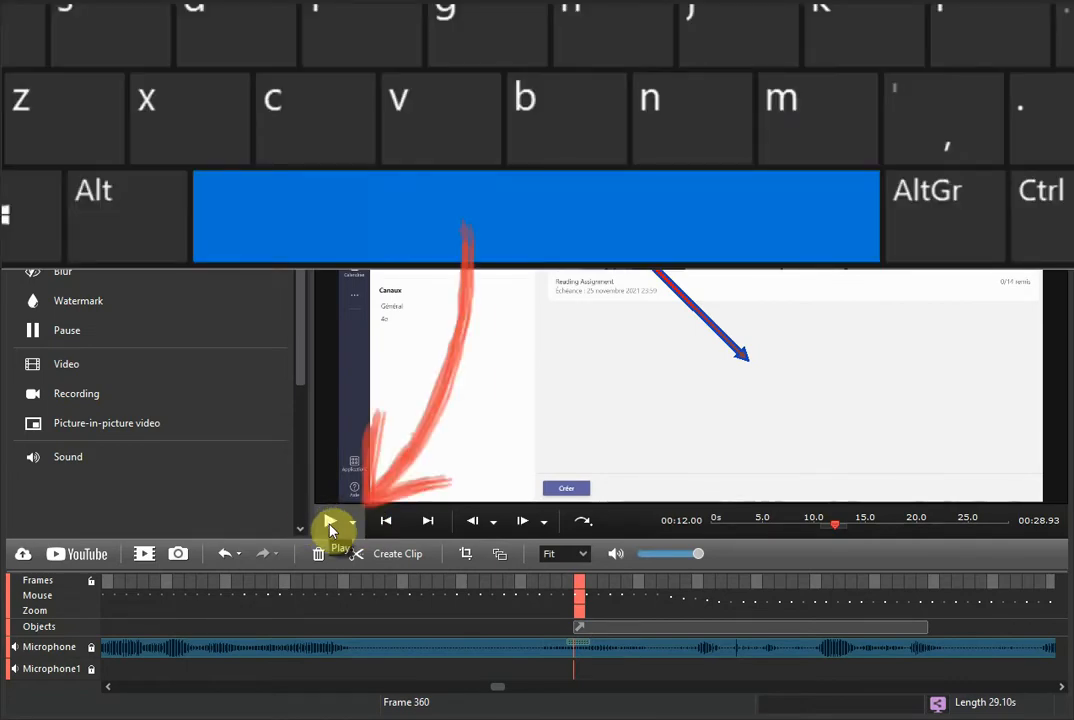
pyautogui.click(330, 526)
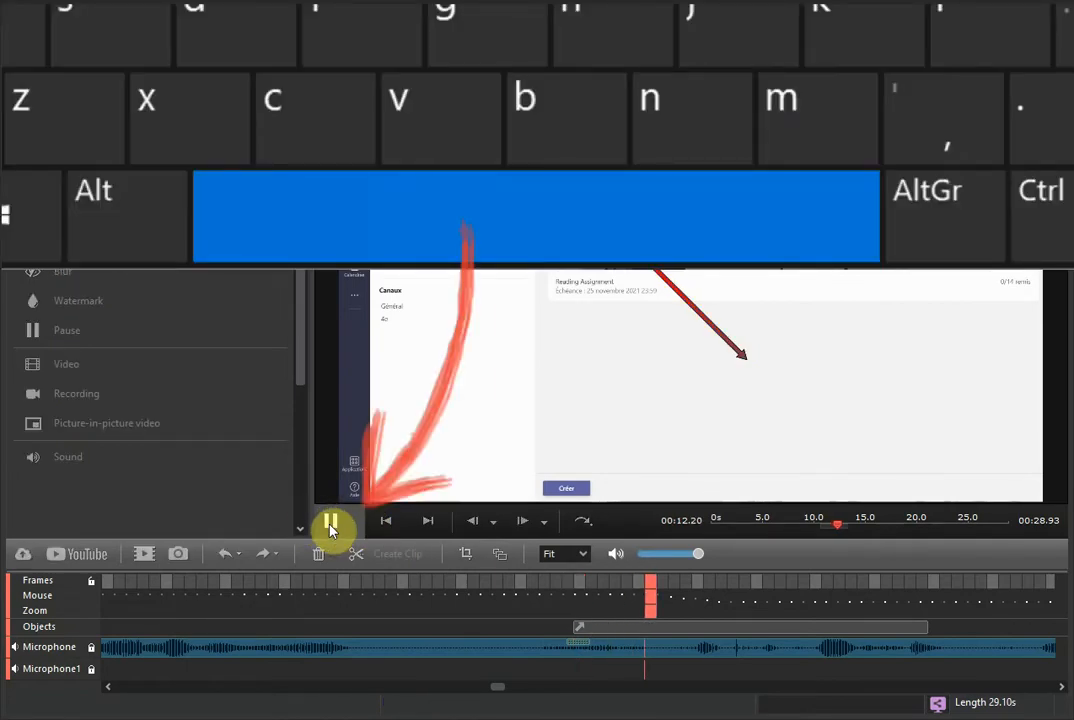
pyautogui.click(330, 527)
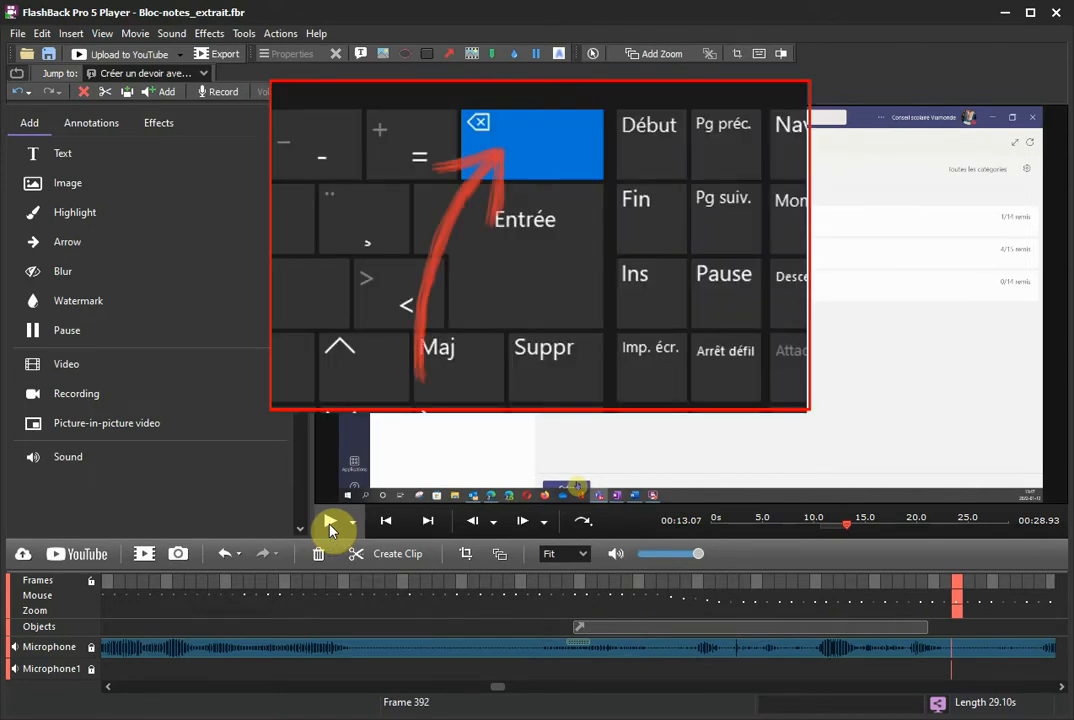
# Return to the movie's start and delete frames 20 to 54 with their sound, shifting the following sound left
pyautogui.press('BackSpace')
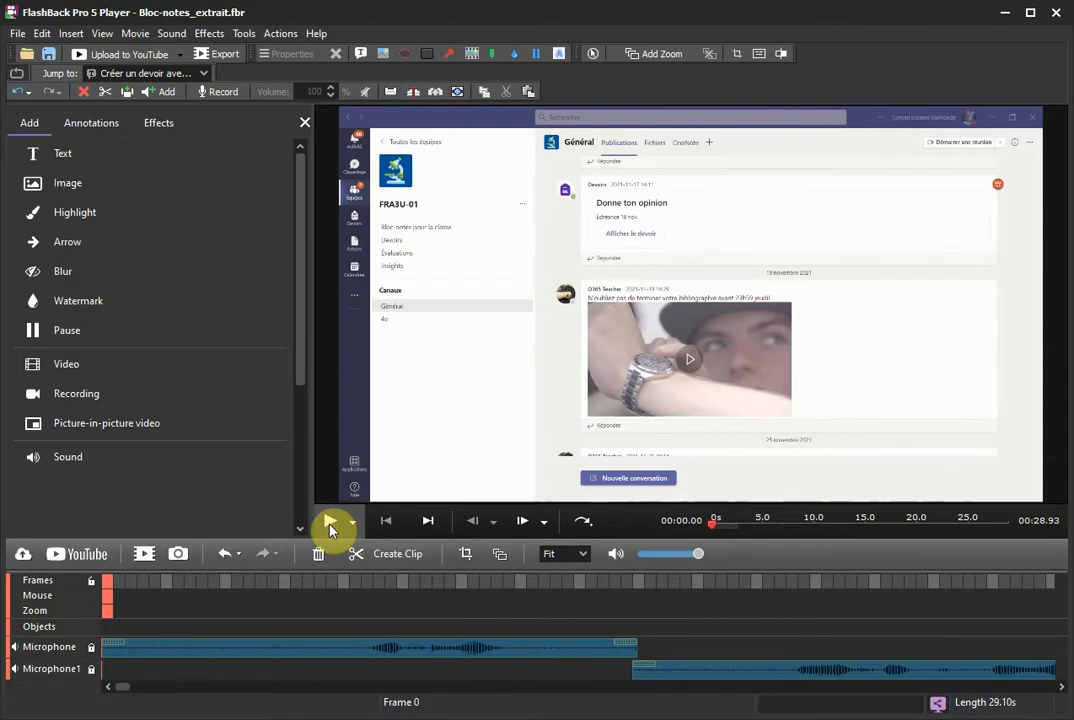
pyautogui.moveTo(337, 588); pyautogui.dragTo(752, 619)
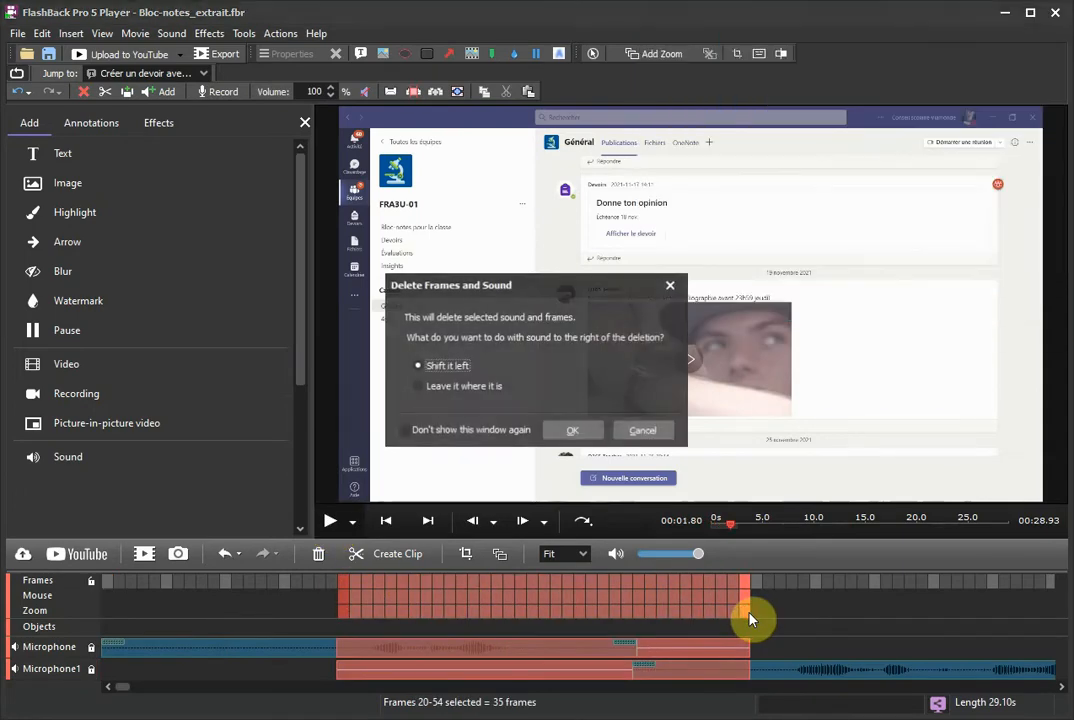
pyautogui.press('Return')
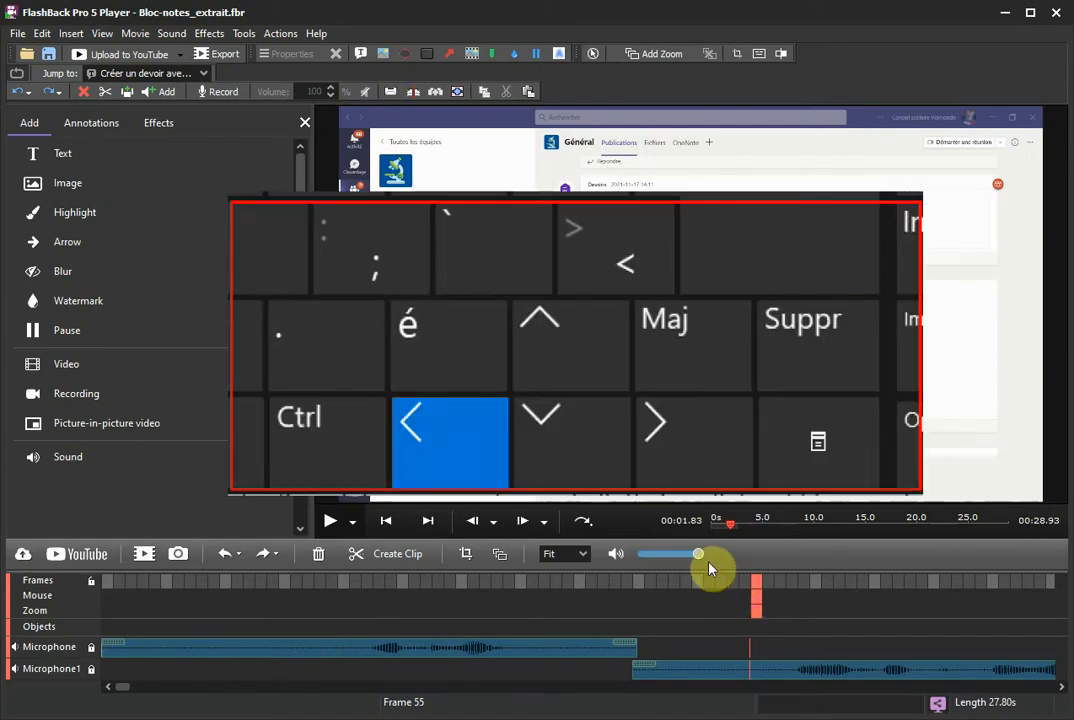
# Step forward and backward frame by frame through the timeline around the two microphone clips' junction
pyautogui.press('Right')
pyautogui.press('Right')
pyautogui.press('Right')
pyautogui.press('Right')
pyautogui.press('Right')
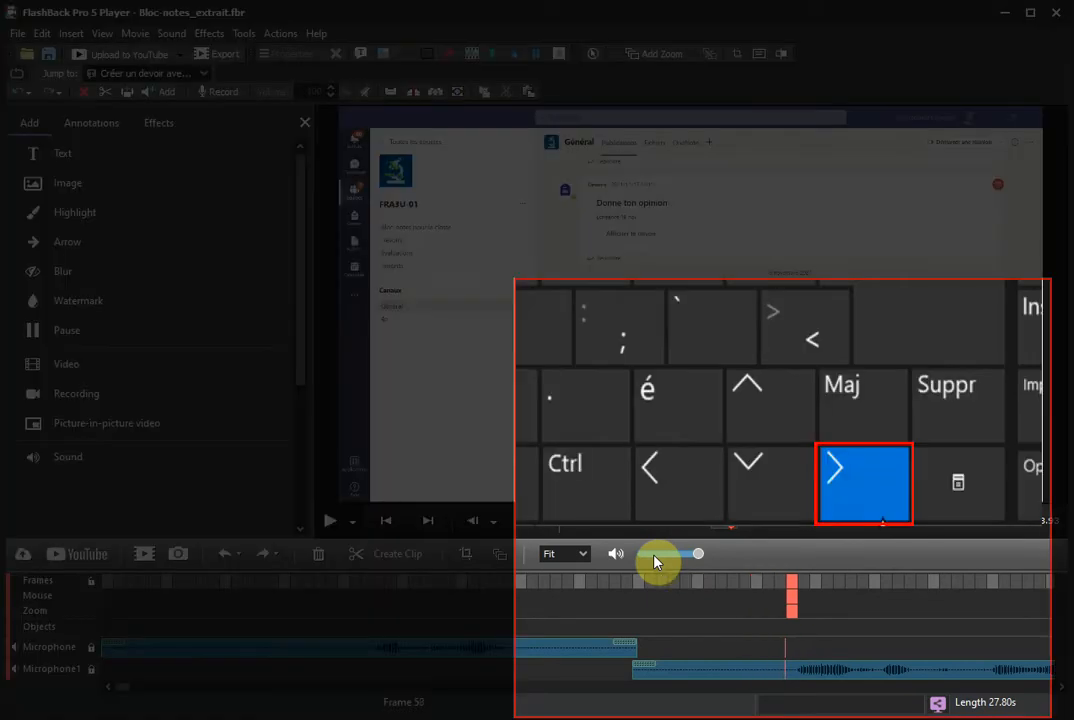
pyautogui.press('Left')
pyautogui.press('Left')
pyautogui.press('Left')
pyautogui.press('Left')
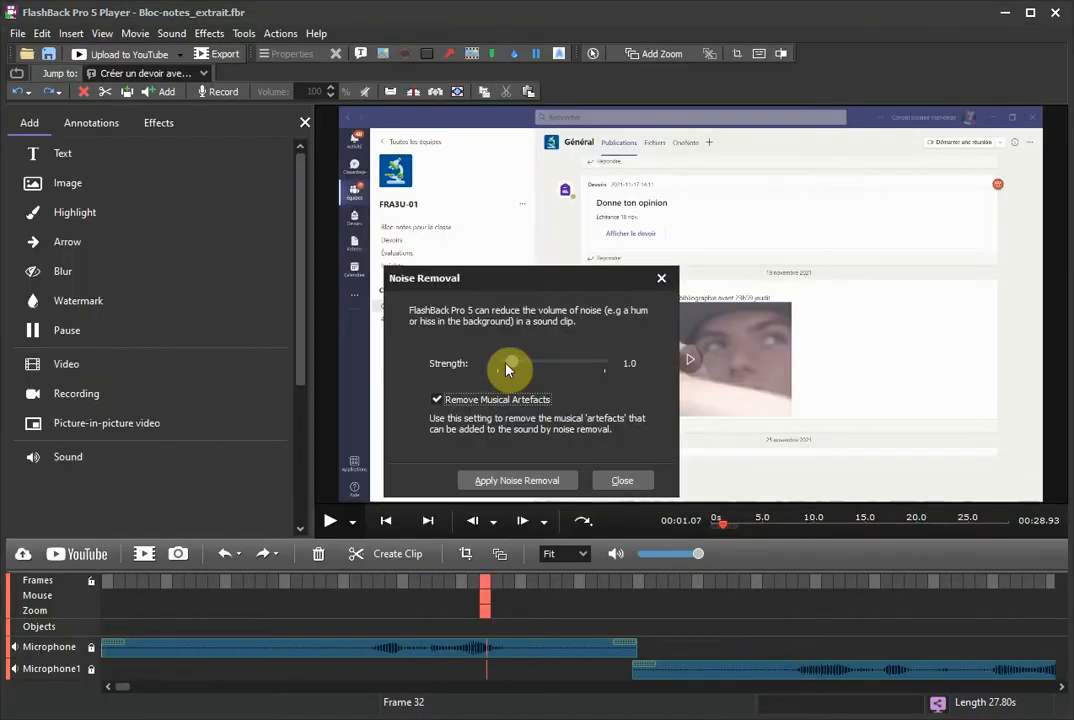
# Try several noise removal strengths around 0.7 to 0.9 with Remove Musical Artefacts enabled
pyautogui.moveTo(511, 365); pyautogui.dragTo(504, 364)
pyautogui.press('Right')
pyautogui.press('Right')
pyautogui.press('Right')
pyautogui.press('Right')
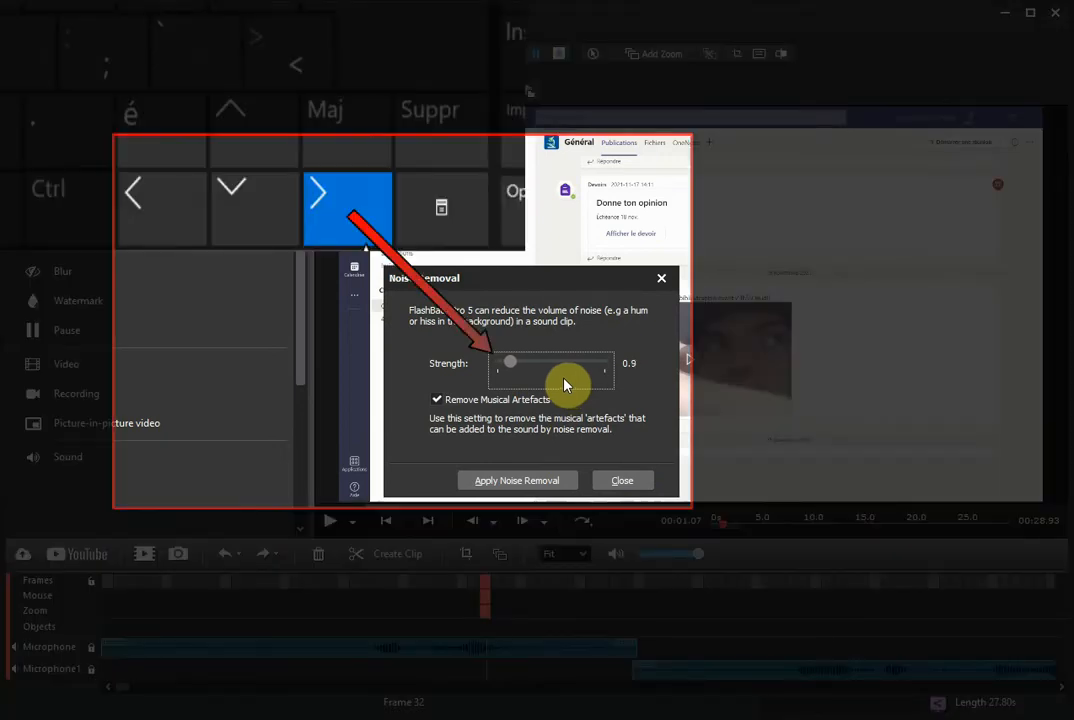
pyautogui.press('Left')
pyautogui.press('Left')
pyautogui.press('Left')
pyautogui.press('Left')
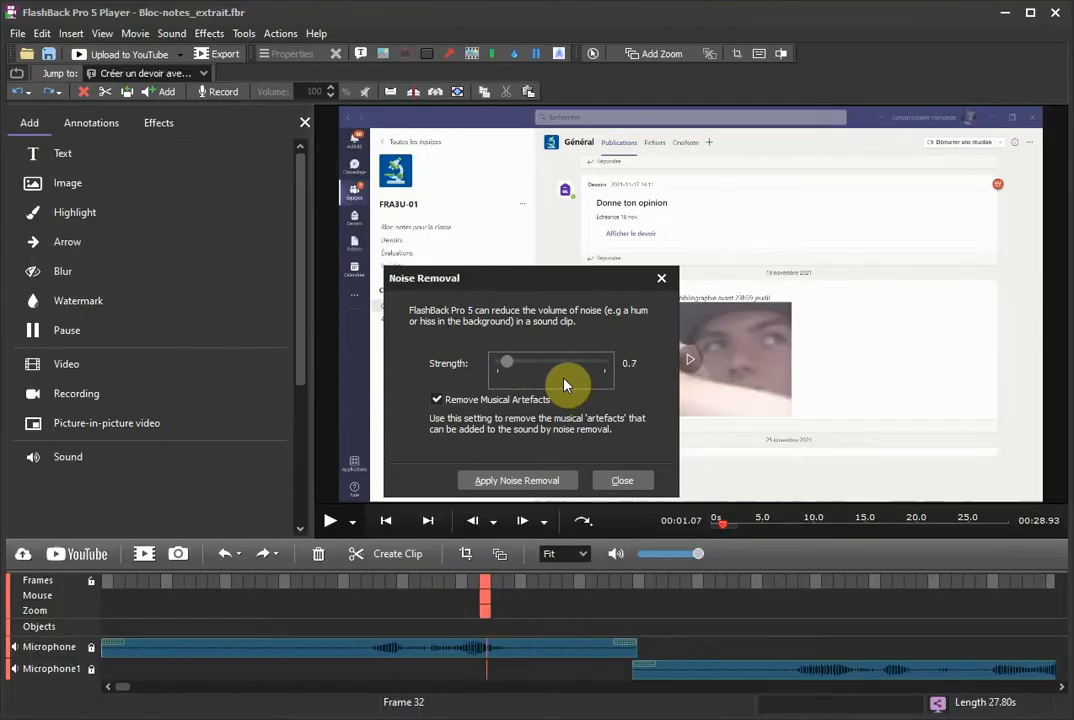
pyautogui.press('Right')
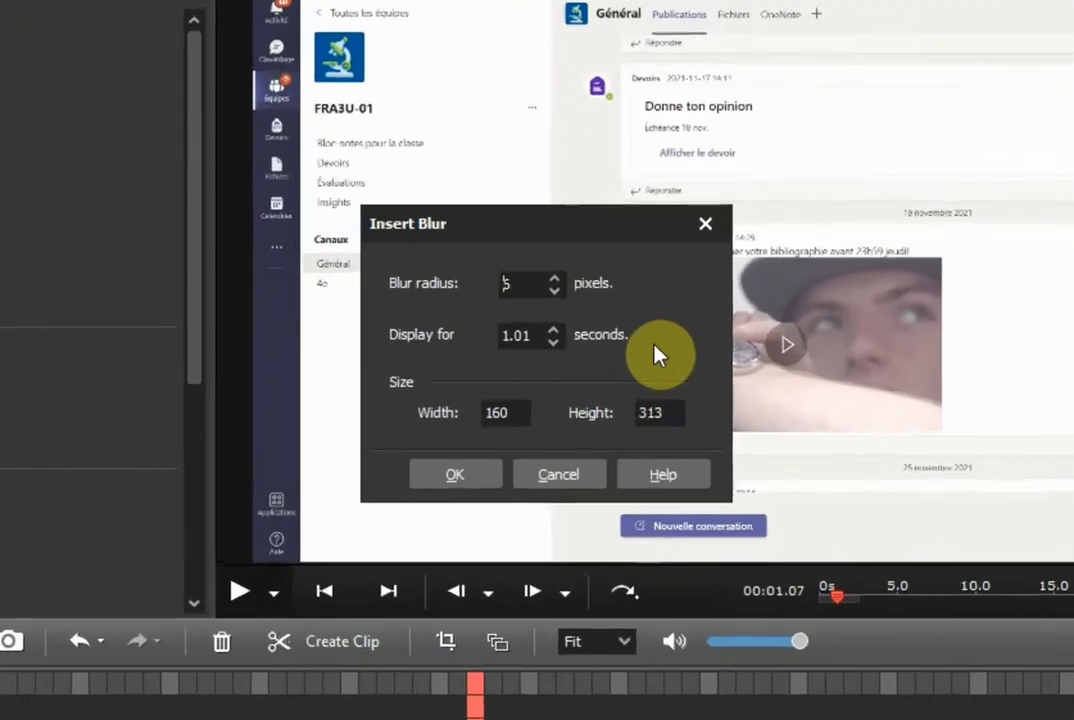
# Try inserting a blur at frame 32 with a radius of 10 pixels, displayed for 1.01 seconds
pyautogui.press('Up')
pyautogui.press('Up')
pyautogui.press('Up')
pyautogui.press('Up')
pyautogui.press('Up')
pyautogui.press('Down')
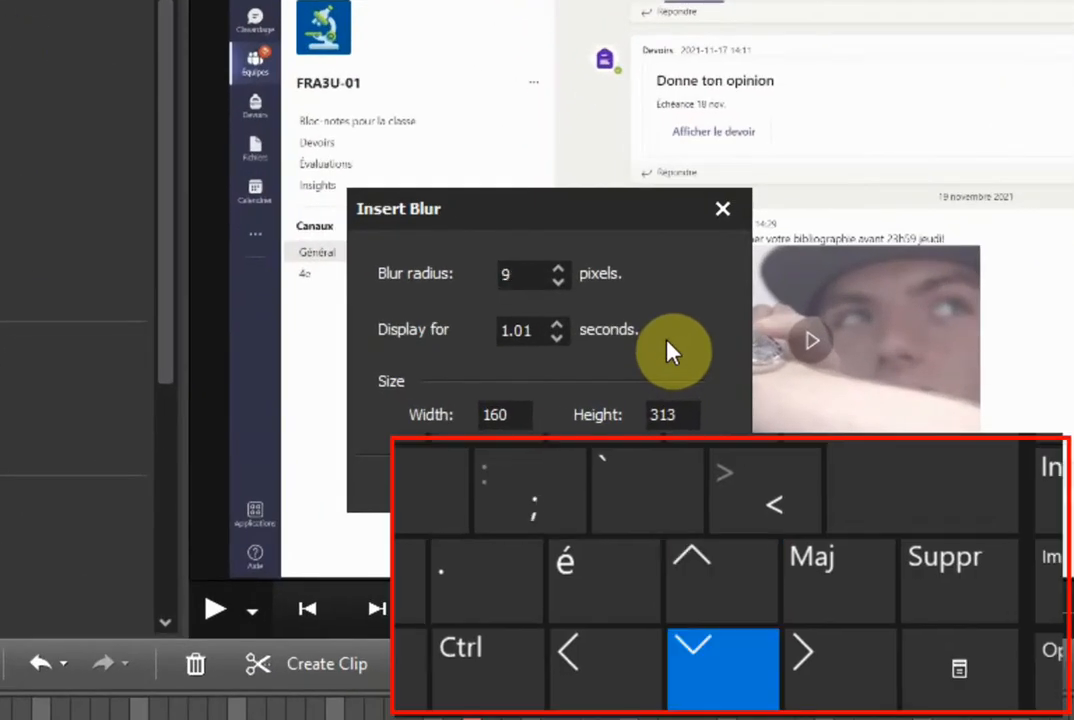
pyautogui.press('Down')
pyautogui.press('Down')
pyautogui.press('Down')
pyautogui.press('Down')
pyautogui.press('Down')
pyautogui.press('Down')
pyautogui.press('Down')
pyautogui.press('Up')
pyautogui.press('Up')
pyautogui.press('Up')
pyautogui.press('Up')
pyautogui.press('Up')
pyautogui.press('Up')
pyautogui.press('Up')
pyautogui.press('Up')
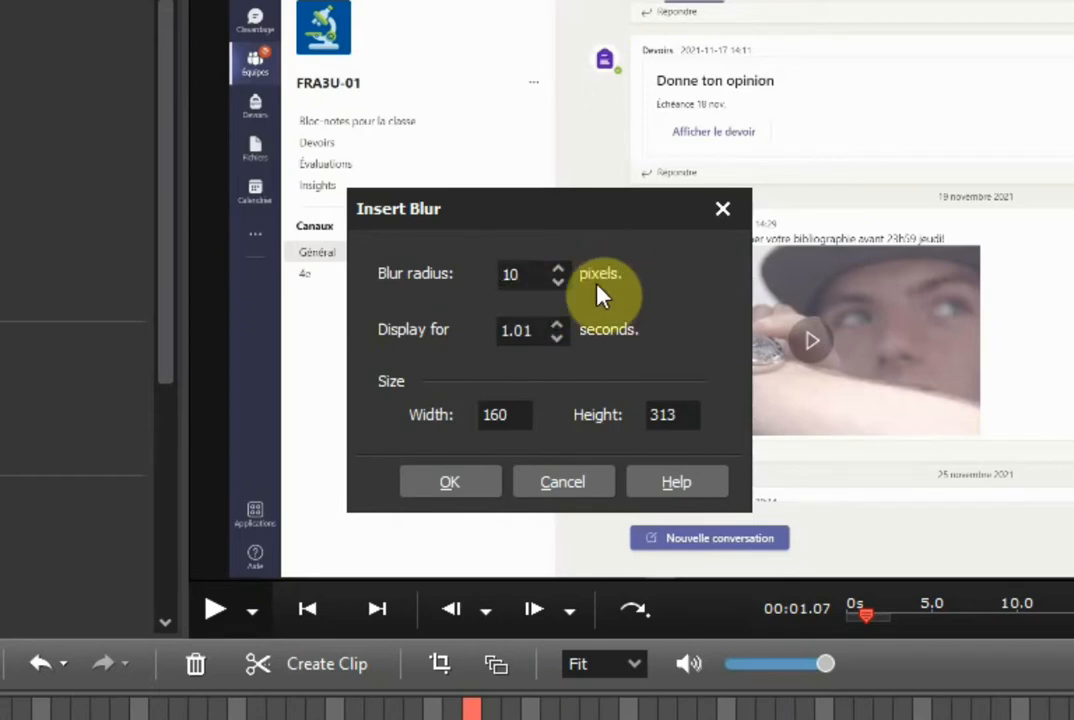
pyautogui.press('Return')
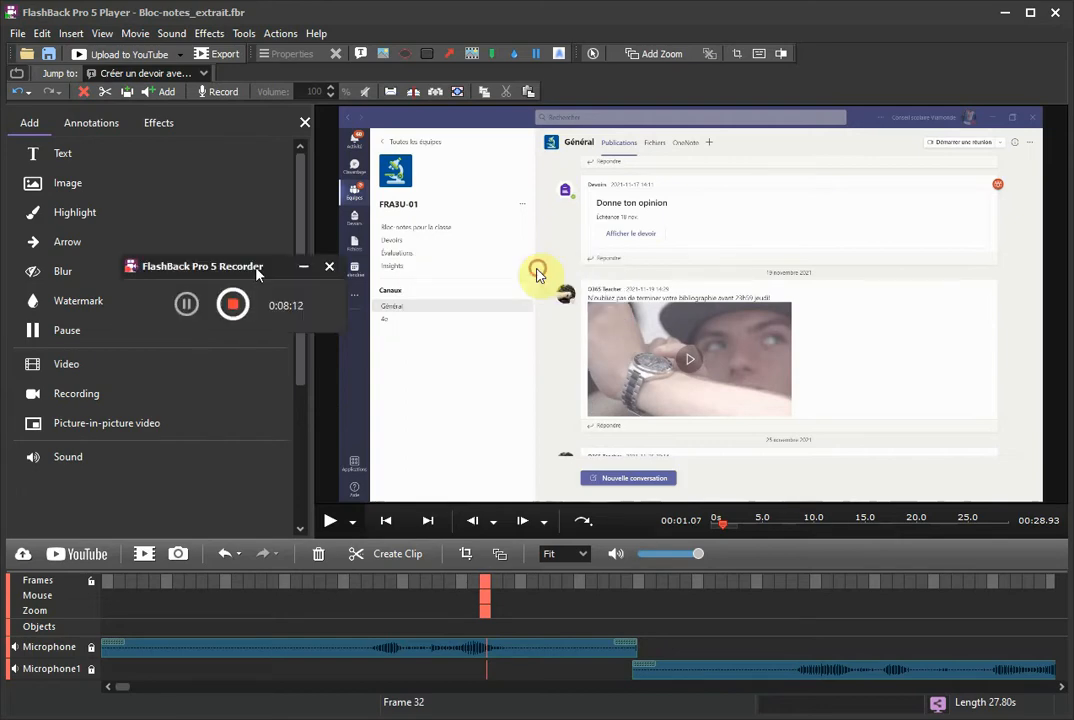
# Edit the purple speech-bubble textbox preset so its text is size 26 and centred horizontally
pyautogui.click(91, 122)
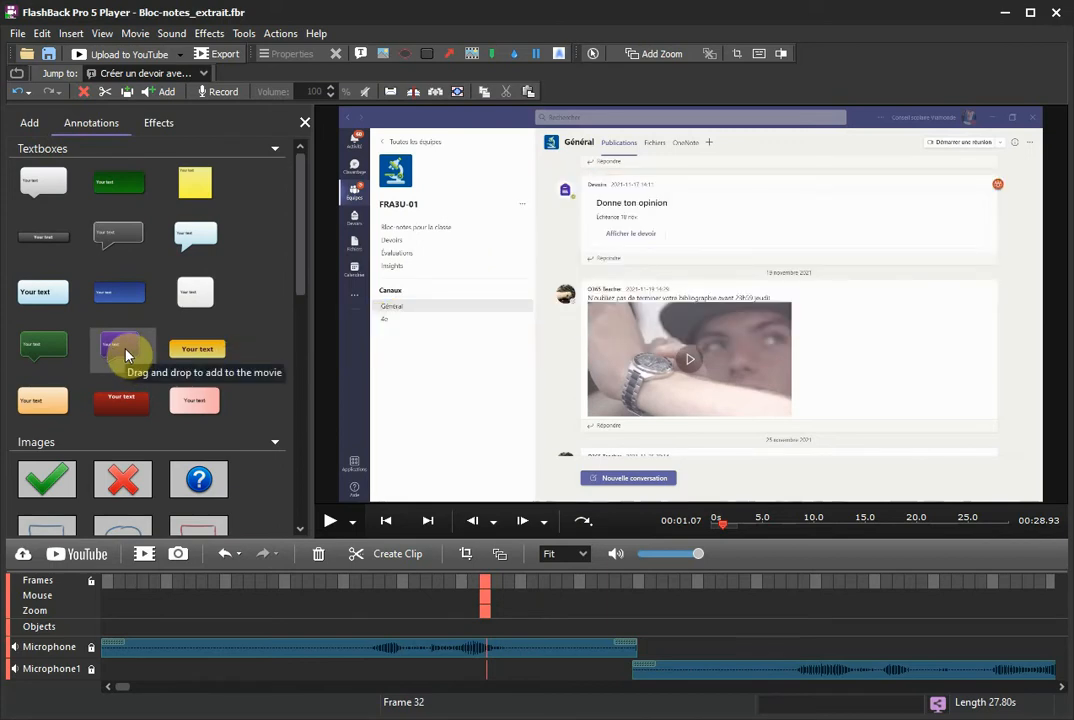
pyautogui.doubleClick(123, 348)
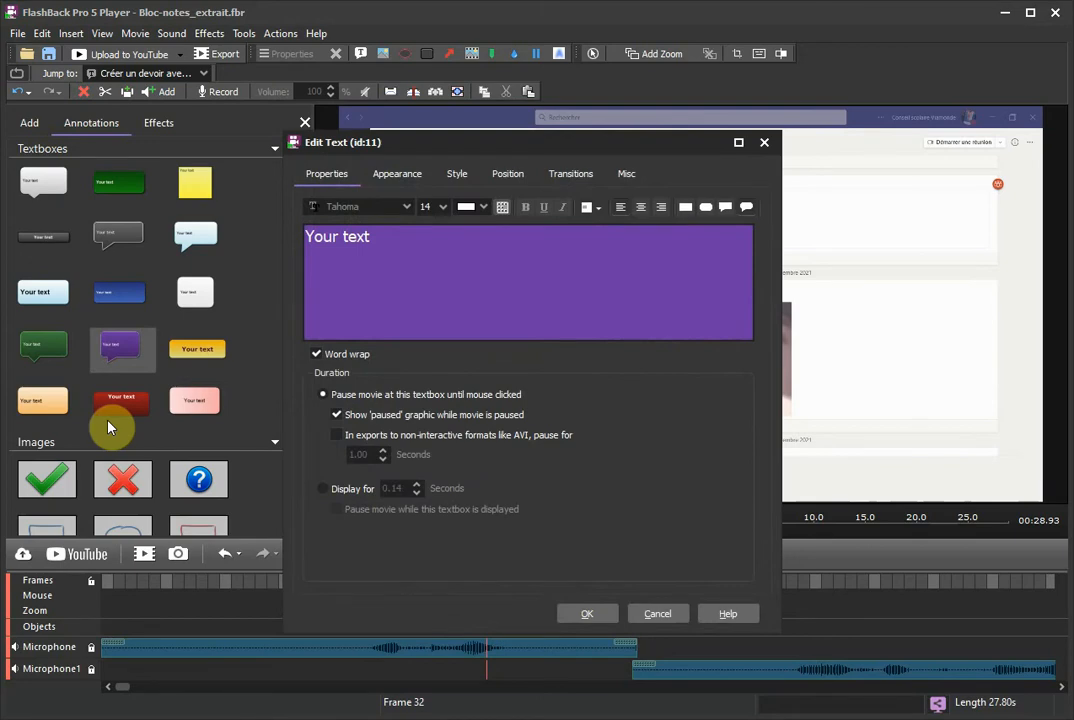
pyautogui.moveTo(298, 237); pyautogui.dragTo(503, 225)
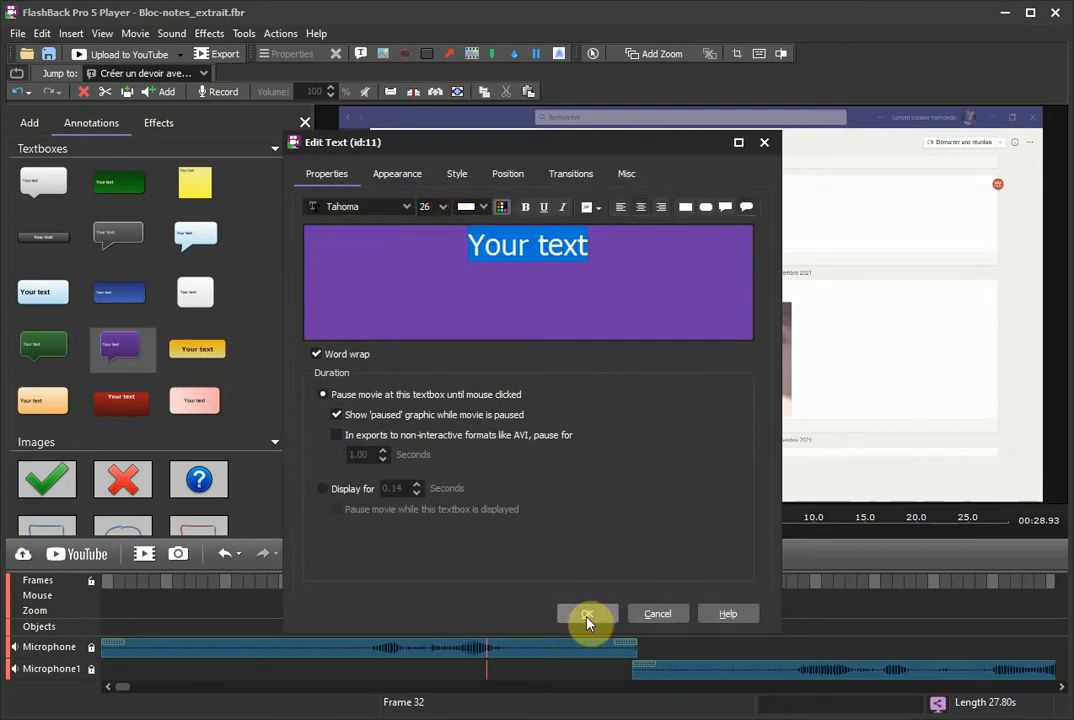
pyautogui.click(587, 617)
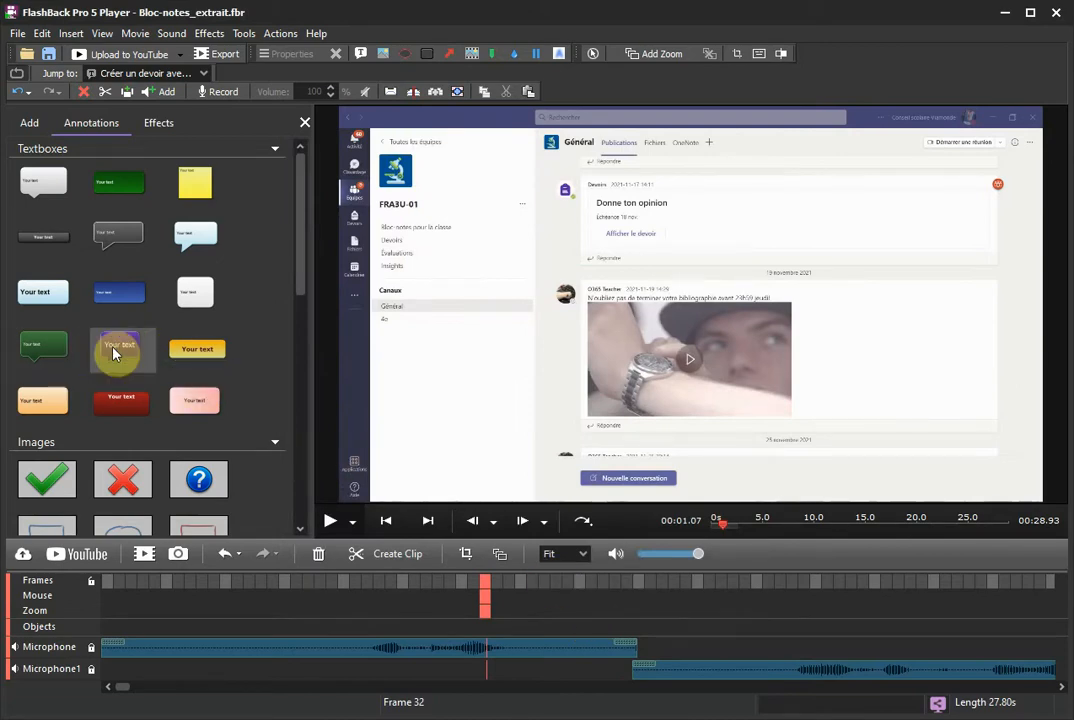
# Try adding the purple speech-bubble preset over the video thumbnail at frame 32 and select its text for editing
pyautogui.moveTo(115, 352)
pyautogui.mouseDown()
pyautogui.moveTo(108, 345)
pyautogui.moveTo(149, 358)
pyautogui.moveTo(479, 382)
pyautogui.moveTo(707, 315)
pyautogui.mouseUp()
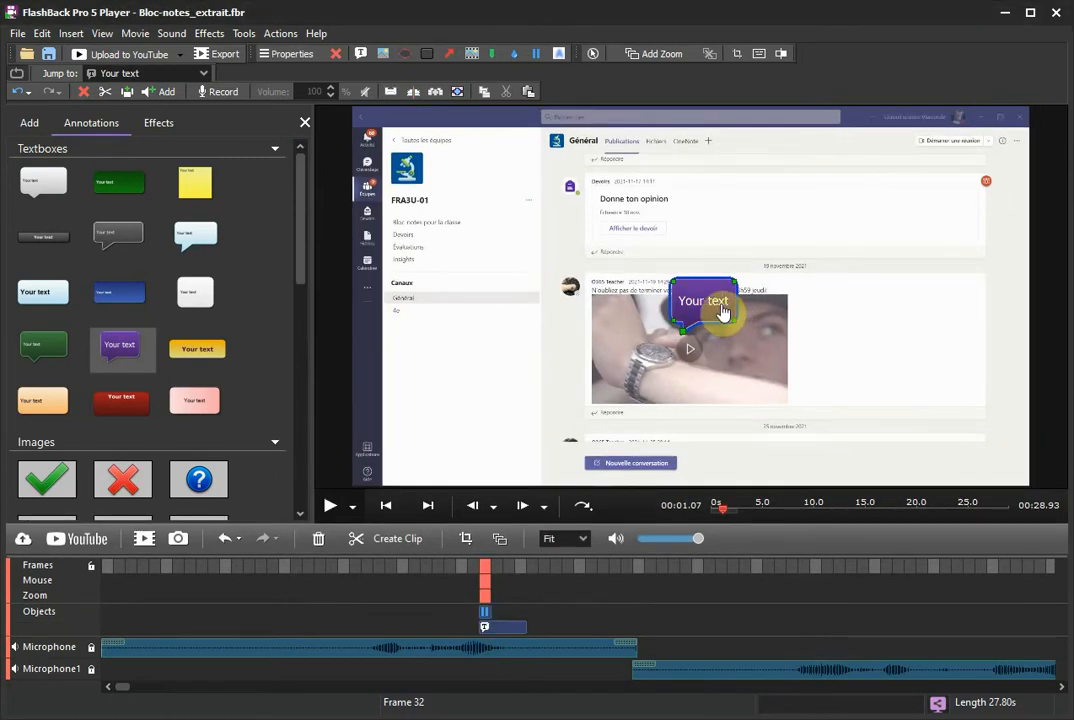
pyautogui.doubleClick(716, 307)
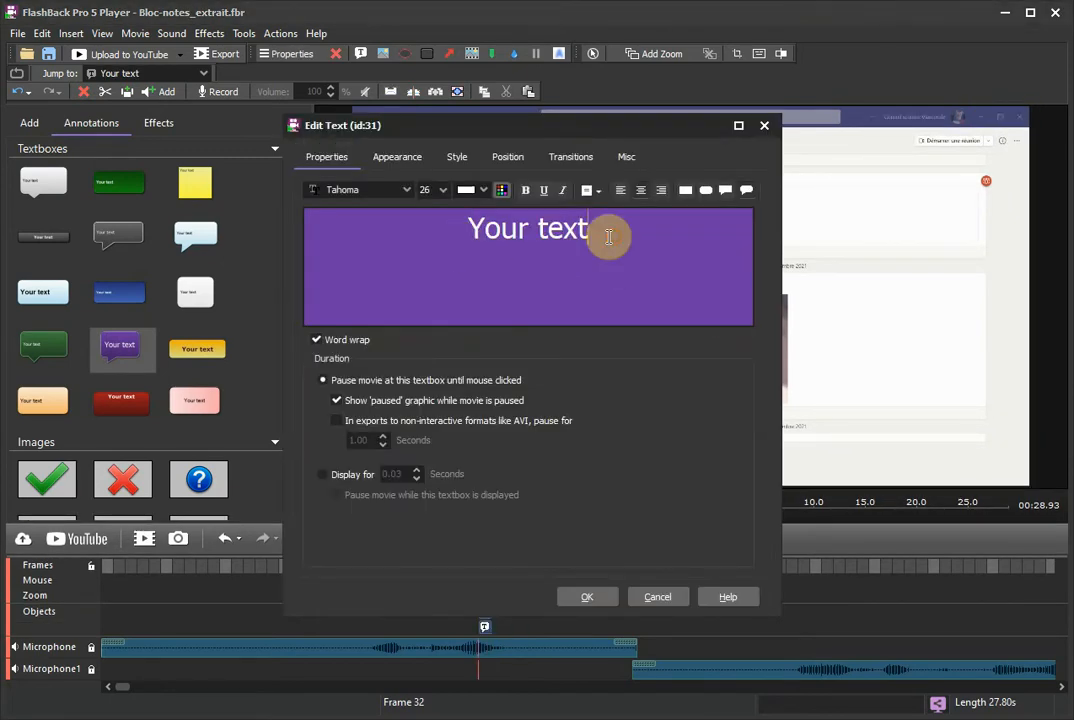
pyautogui.moveTo(606, 233); pyautogui.dragTo(496, 233)
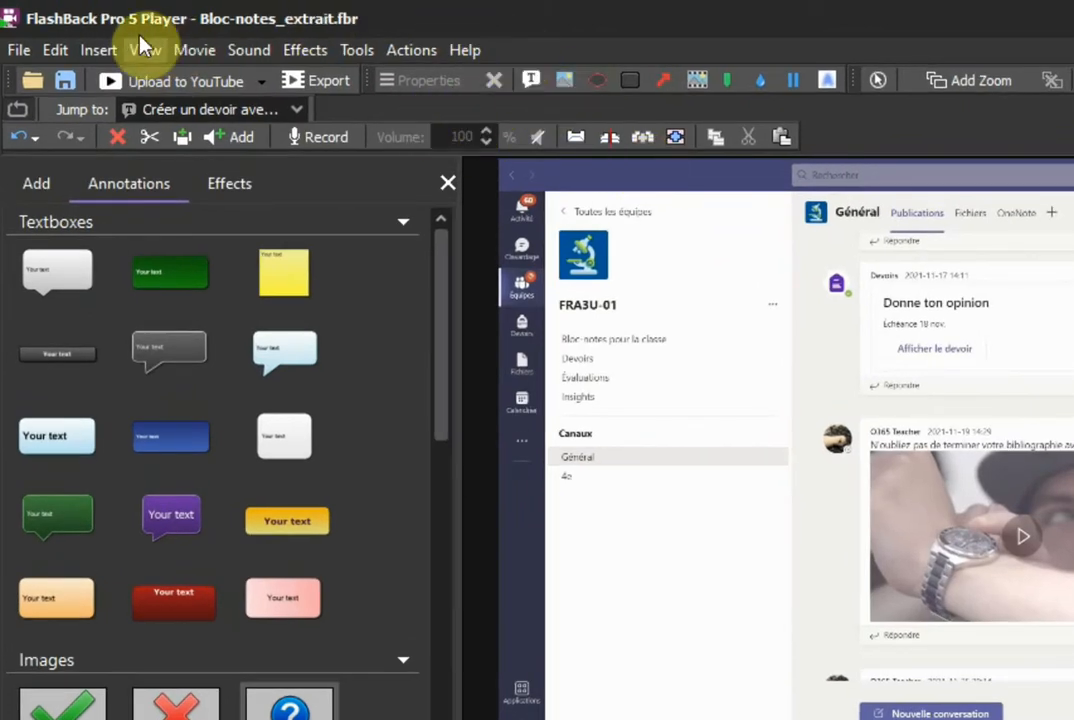
# Look through the available Add, Annotations and Effects items for editing the movie
pyautogui.click(374, 62)
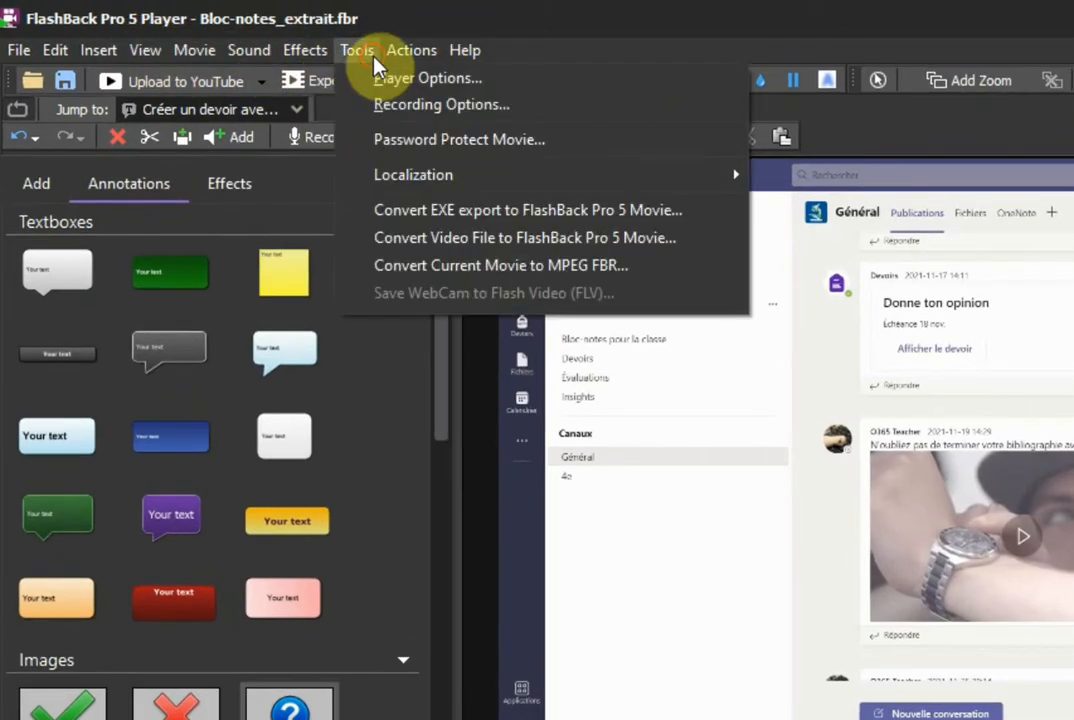
pyautogui.click(372, 64)
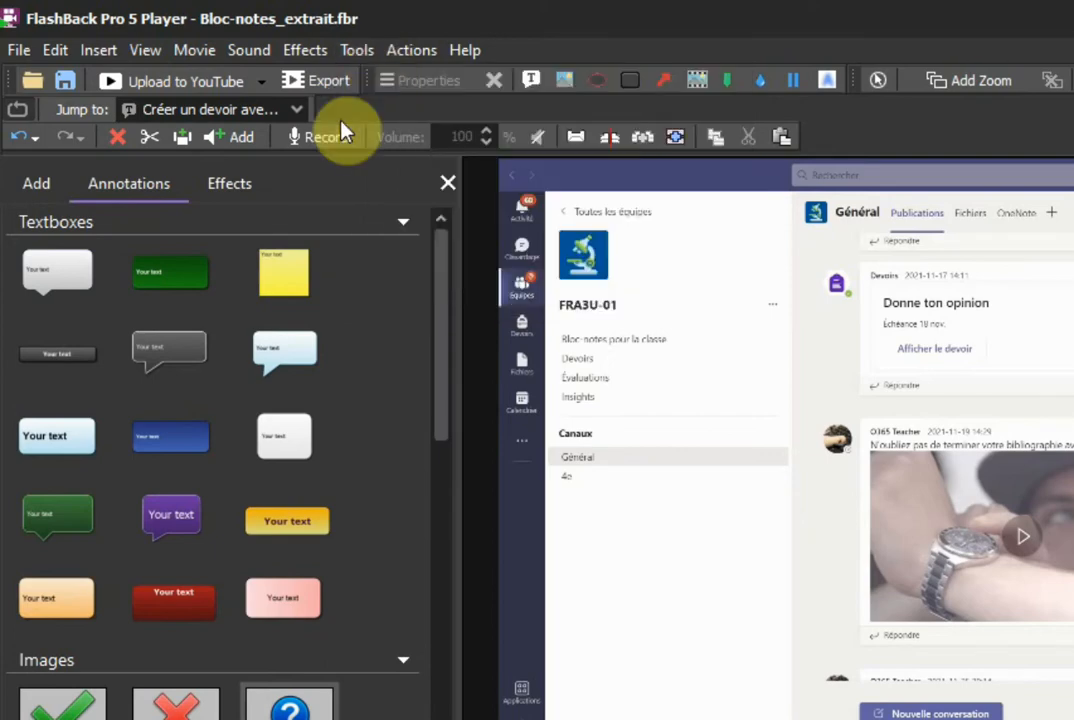
pyautogui.click(35, 190)
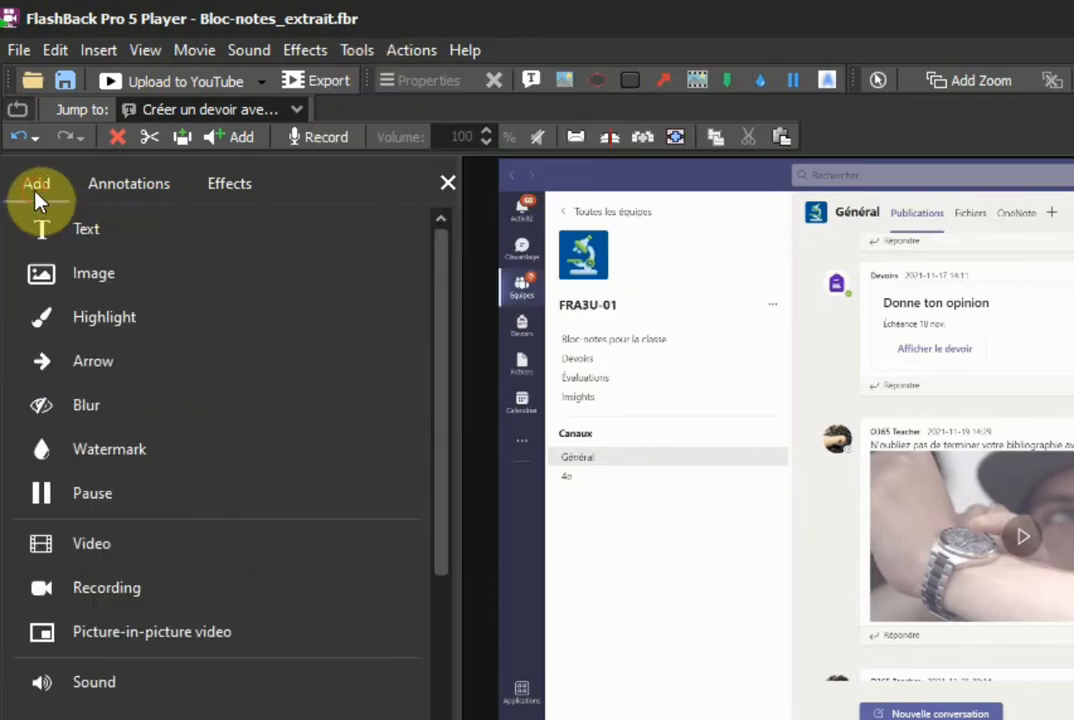
pyautogui.click(135, 192)
pyautogui.click(229, 193)
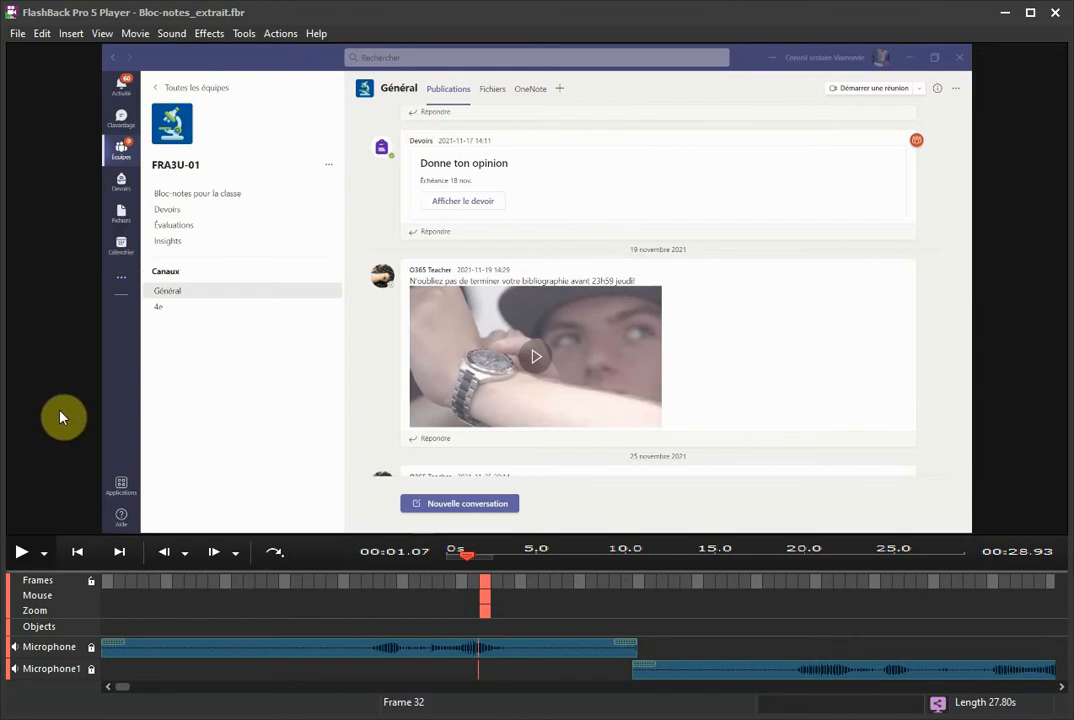
# Show the hidden side panel again beside the movie preview
pyautogui.click(104, 37)
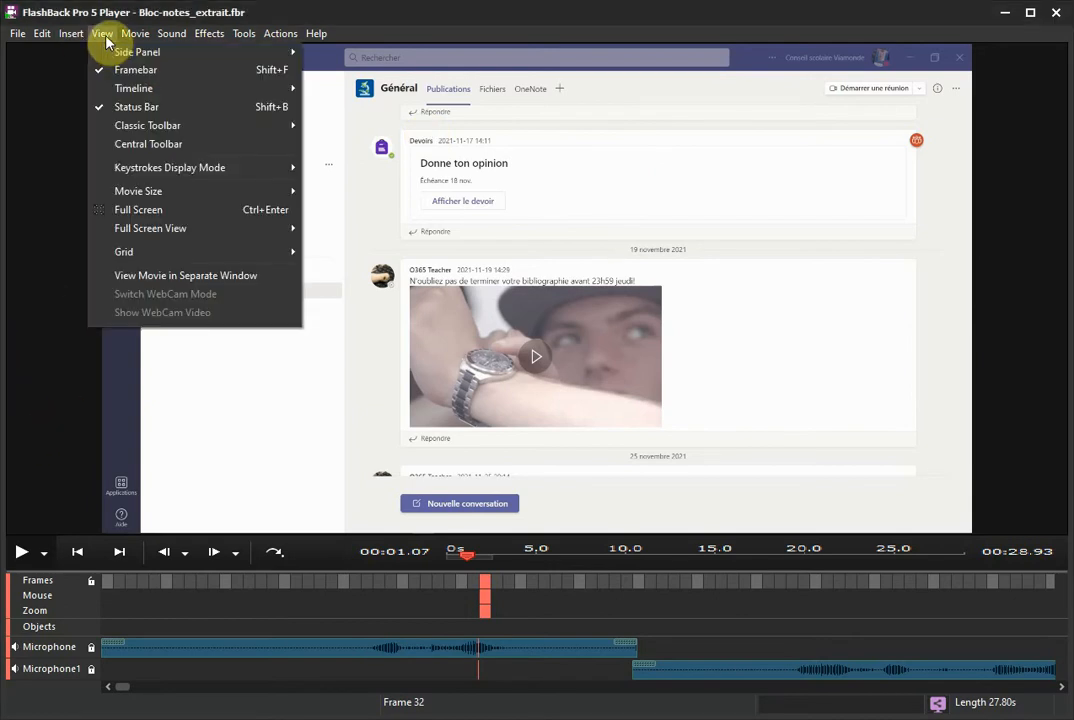
pyautogui.moveTo(110, 49)
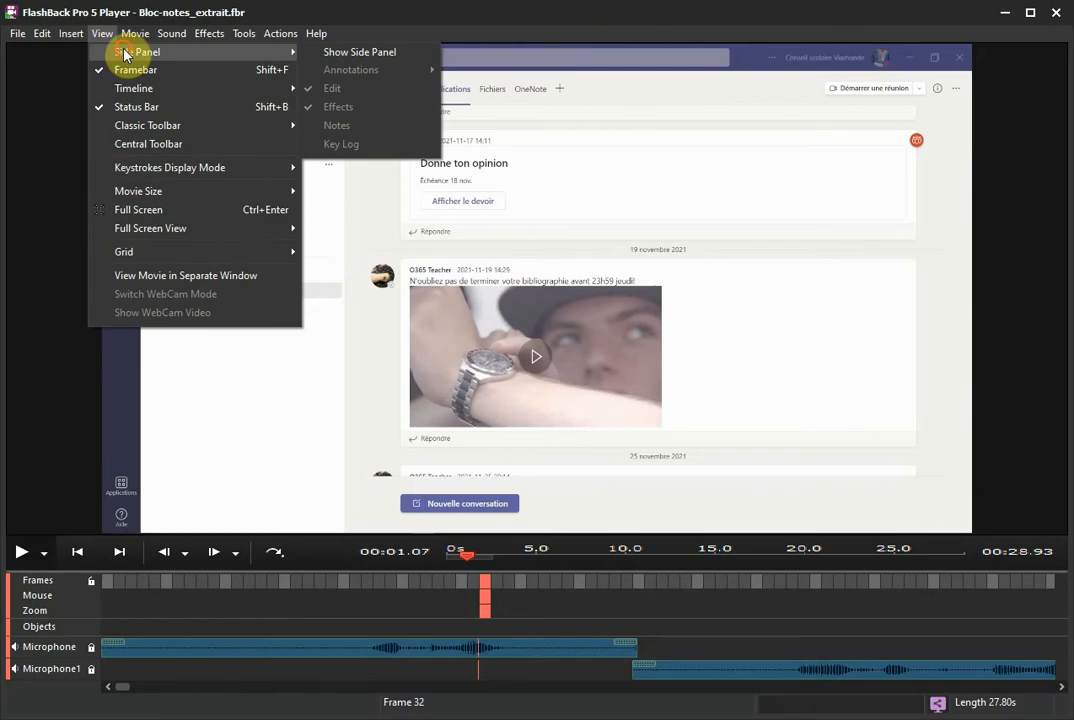
pyautogui.click(391, 55)
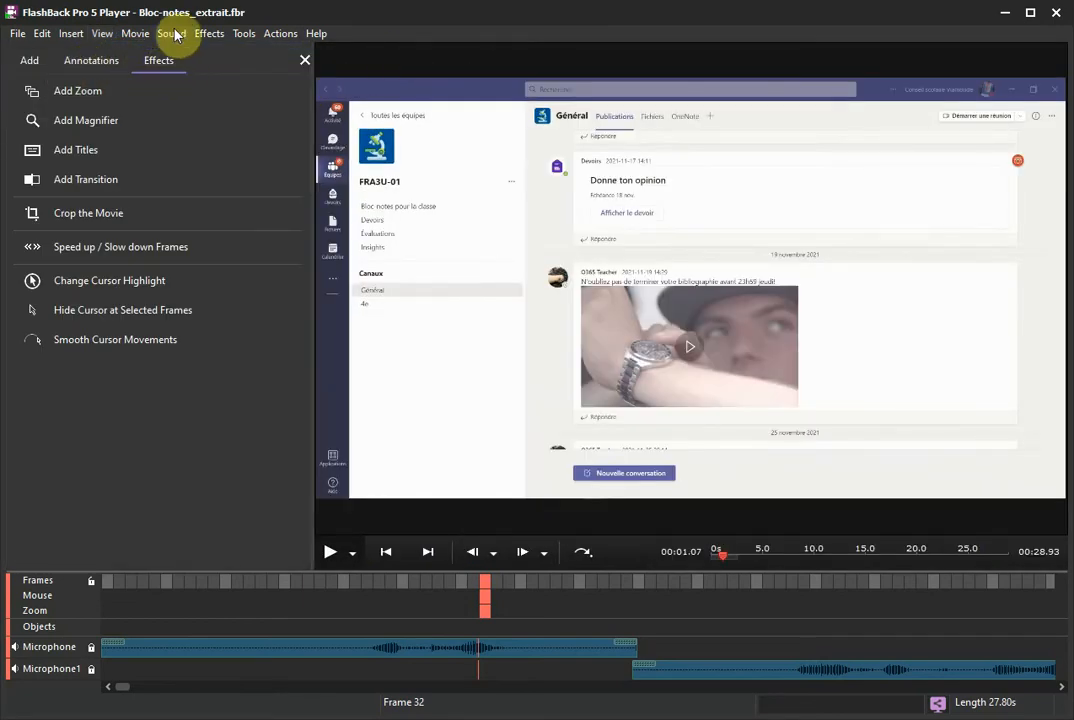
# Examine the side panel's display options, including those for hiding or unhiding Annotations
pyautogui.click(102, 33)
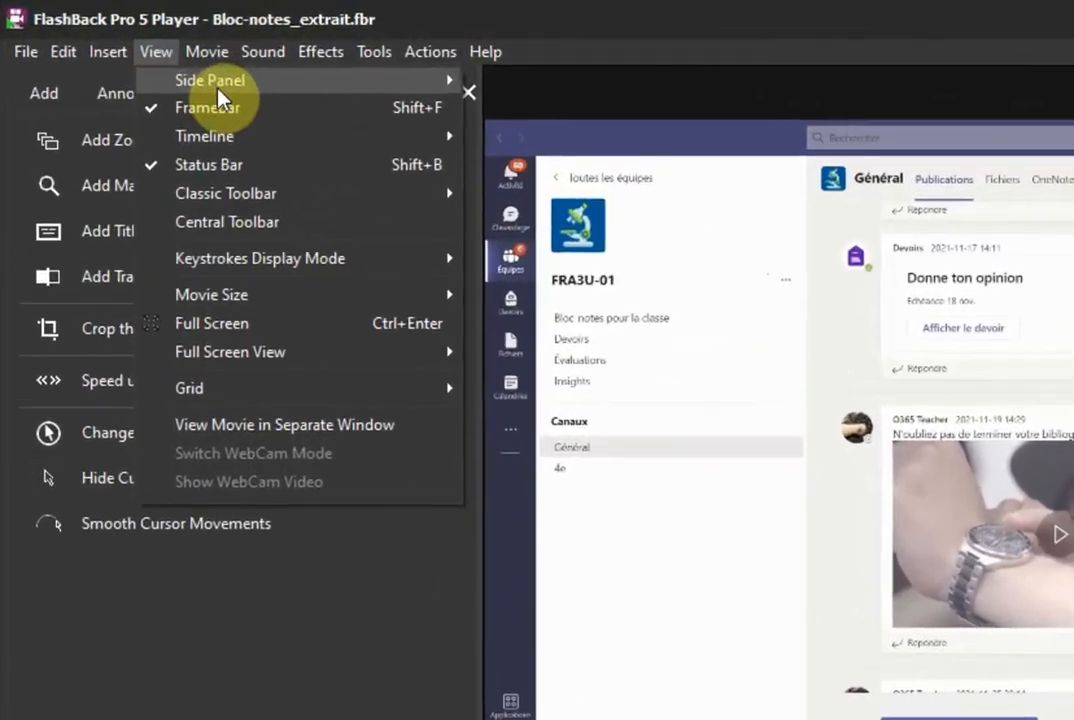
pyautogui.moveTo(110, 49)
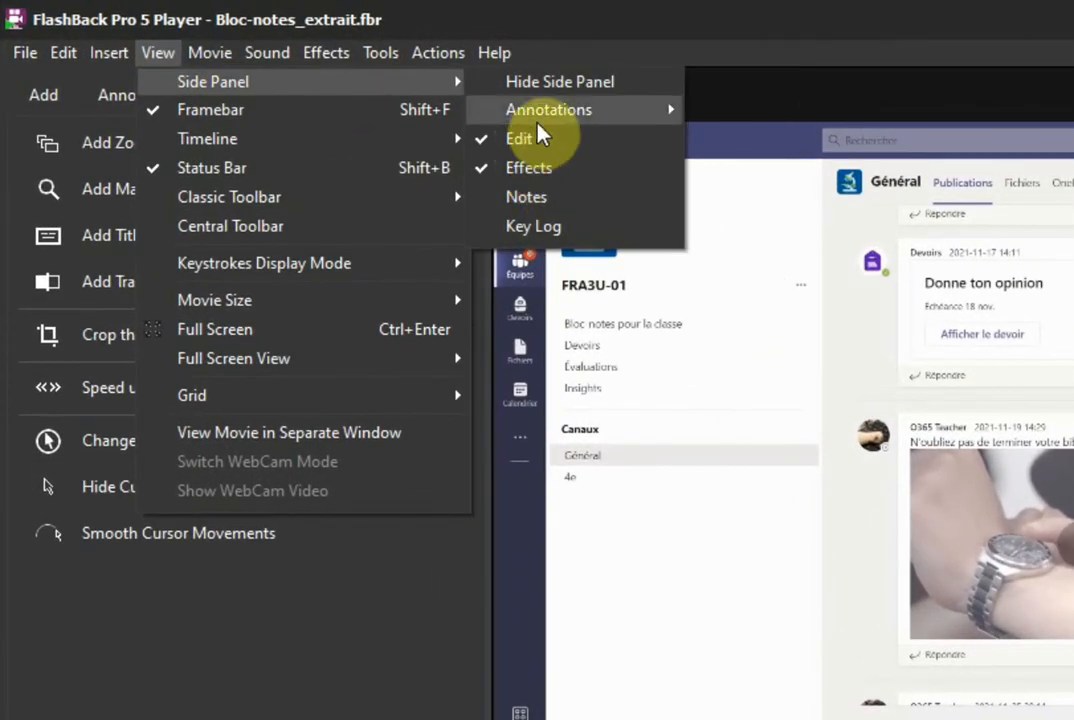
pyautogui.moveTo(540, 133)
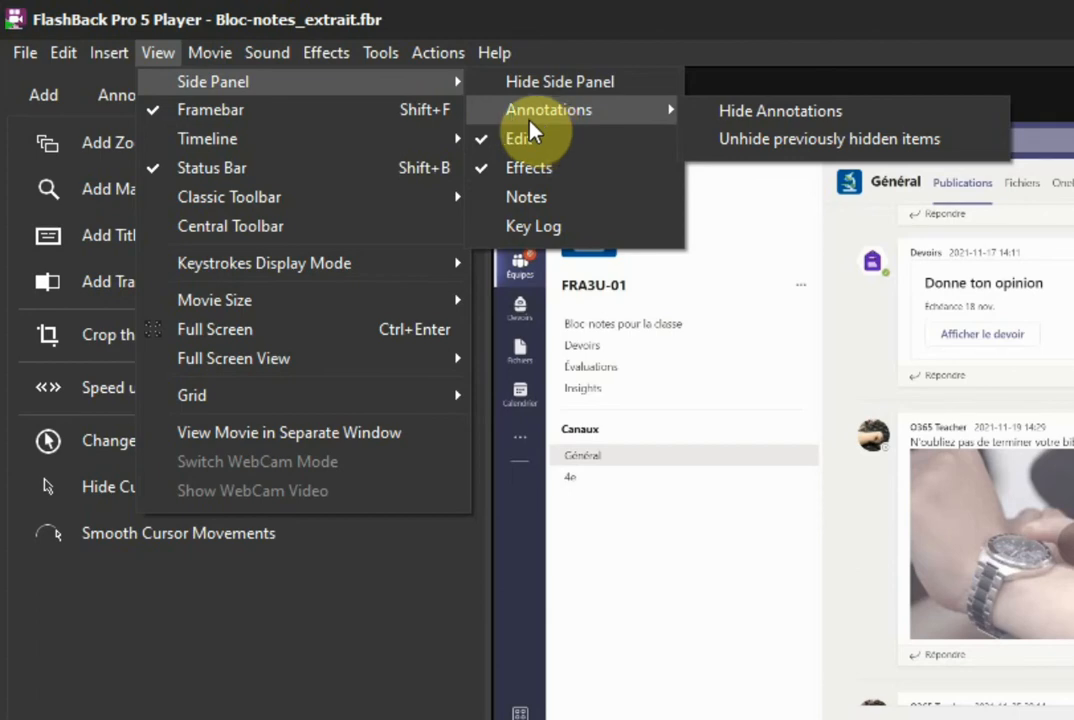
pyautogui.click(170, 665)
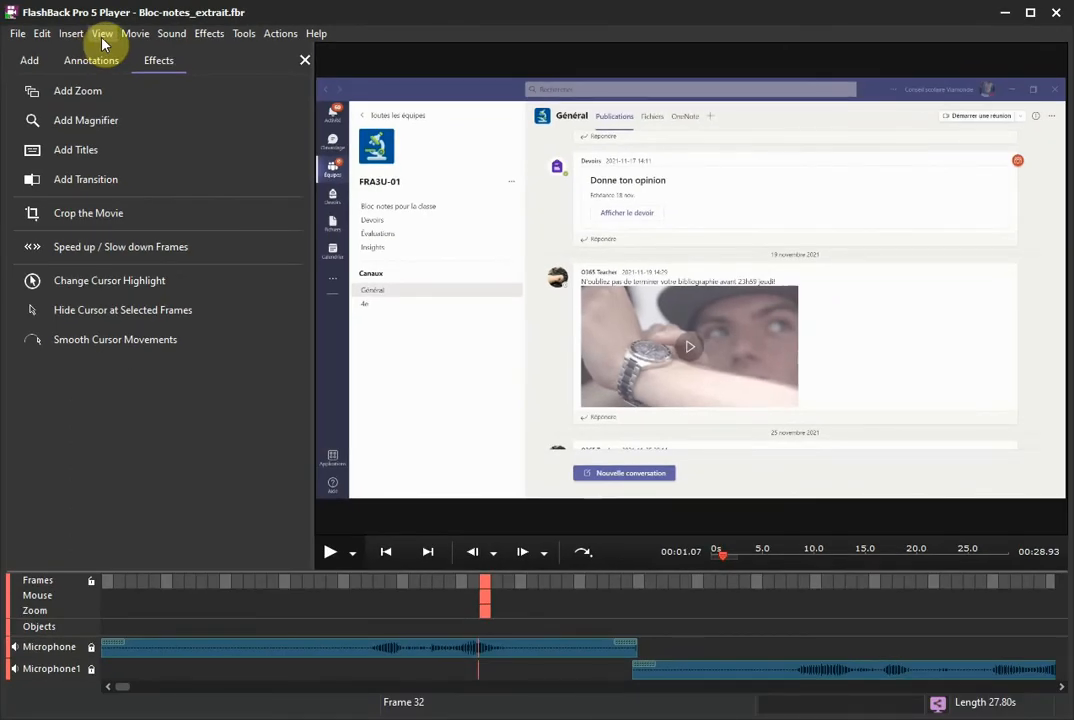
# Show the central toolbar above the timeline and the classic toolbar above the preview
pyautogui.click(103, 34)
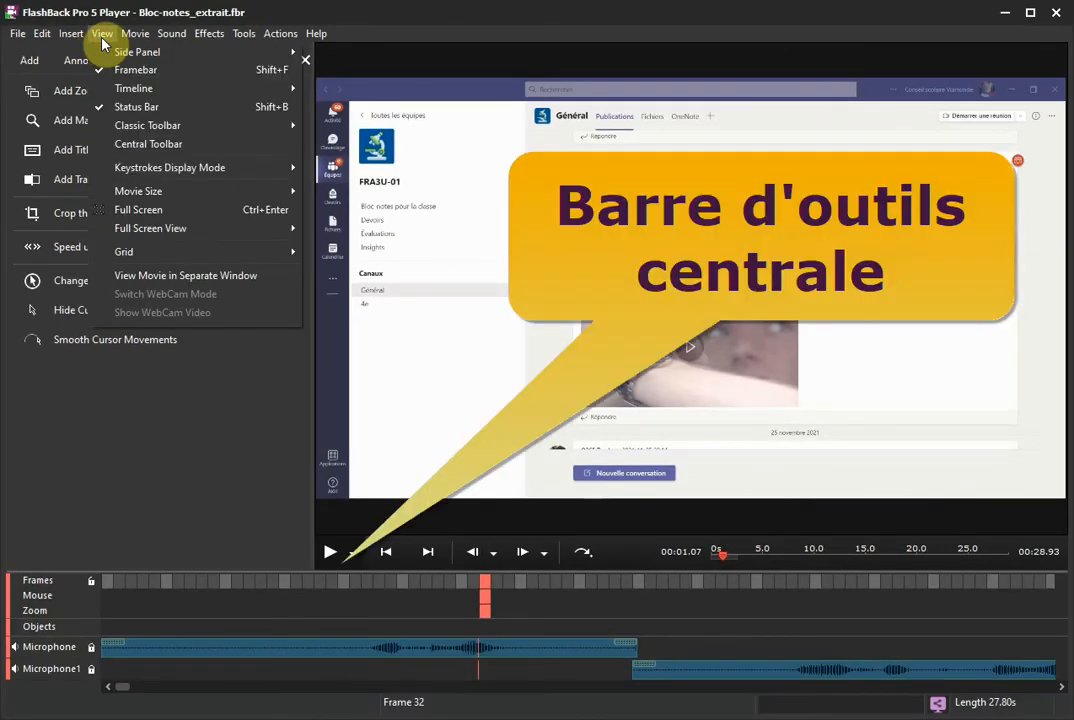
pyautogui.click(148, 143)
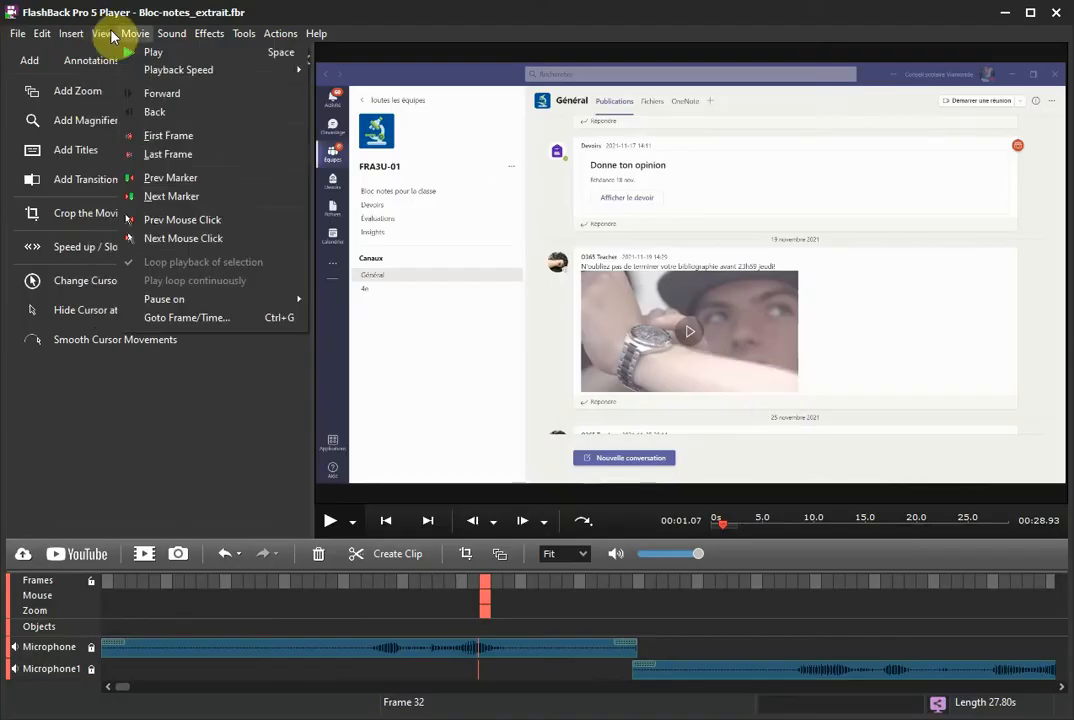
pyautogui.click(102, 36)
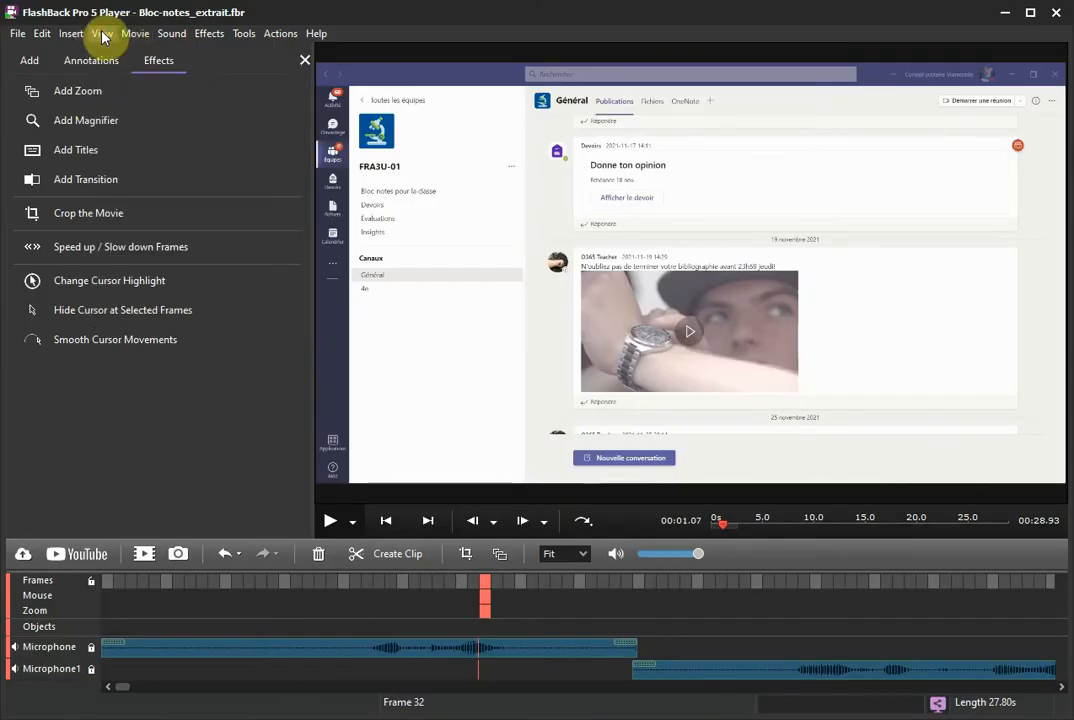
pyautogui.click(102, 36)
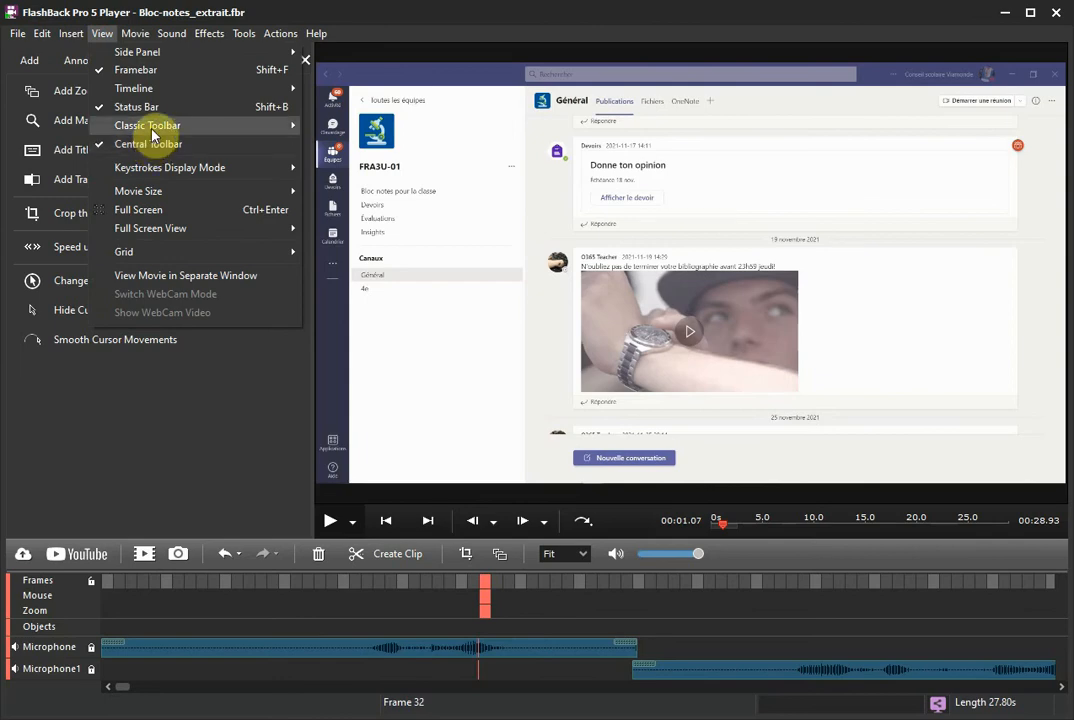
pyautogui.moveTo(148, 126)
pyautogui.click(372, 127)
# Detach the Effects toolbar so it floats over the side panel, and reset all toolbar positions
pyautogui.moveTo(577, 68); pyautogui.dragTo(240, 90)
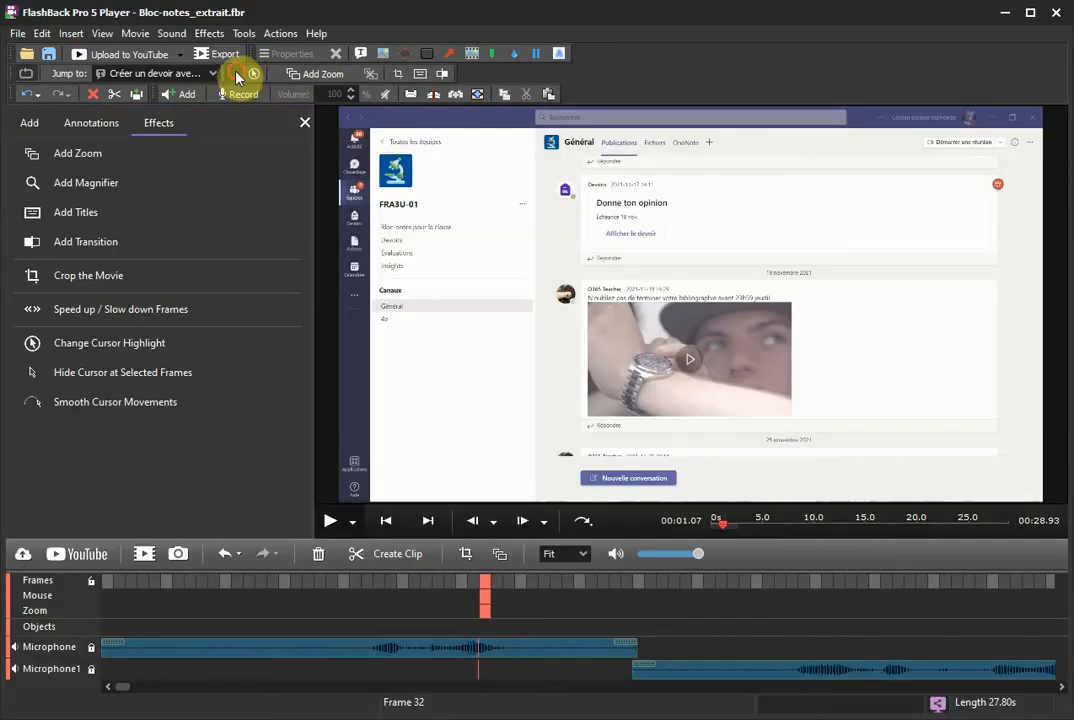
pyautogui.moveTo(239, 77); pyautogui.dragTo(79, 470)
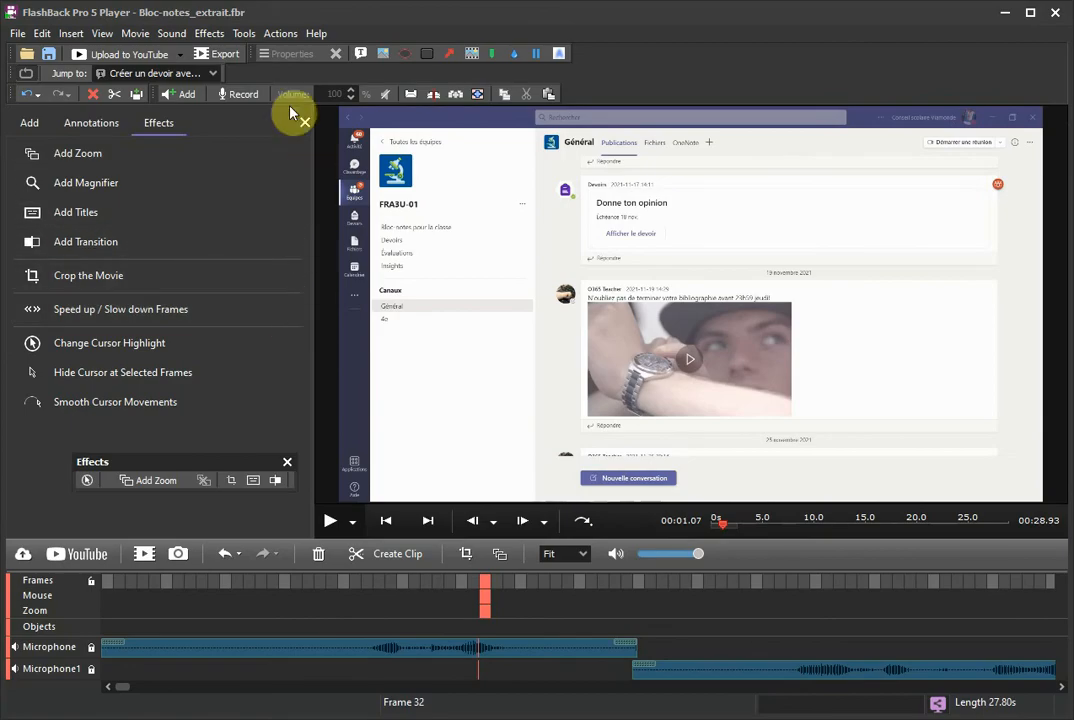
pyautogui.click(102, 34)
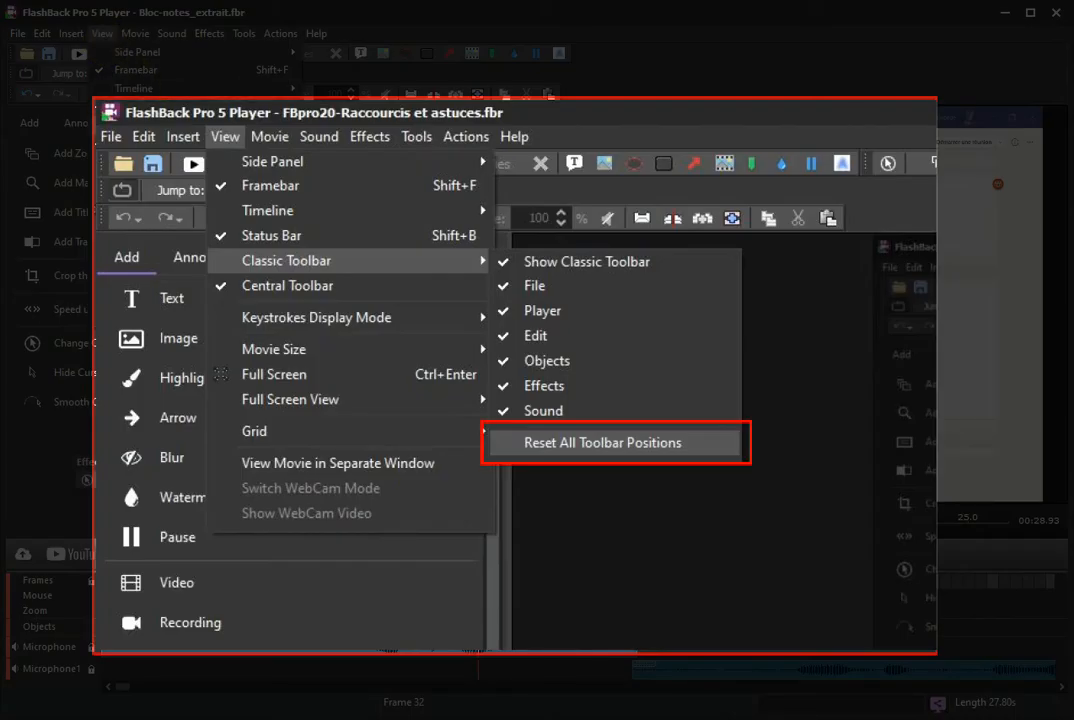
pyautogui.click(381, 261)
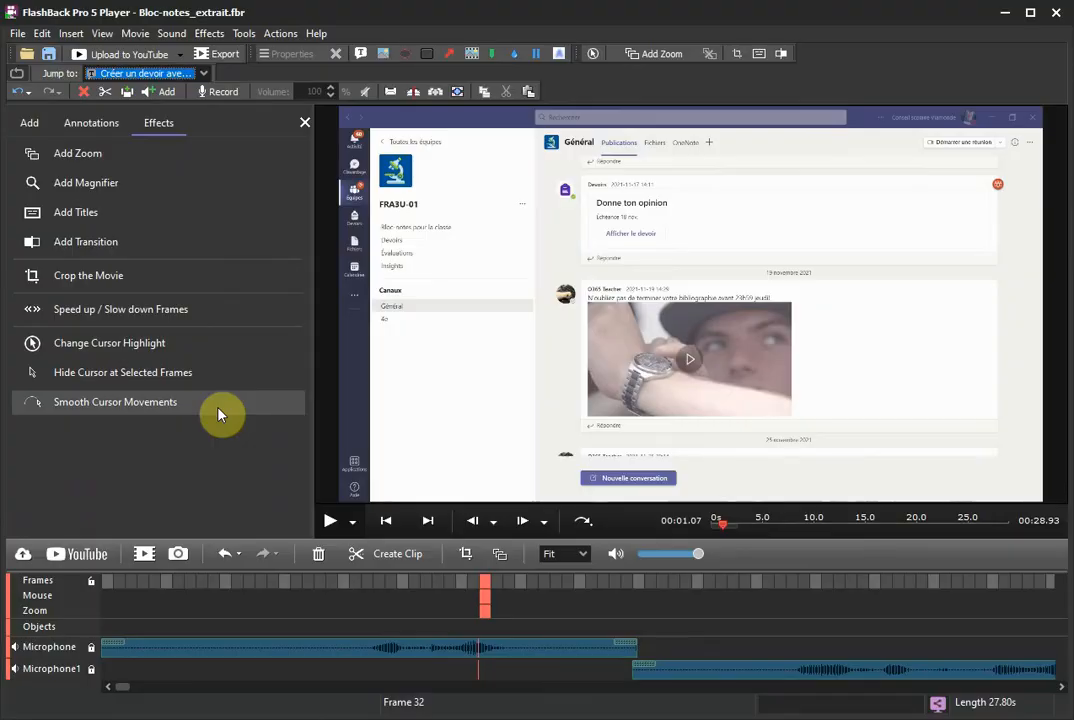